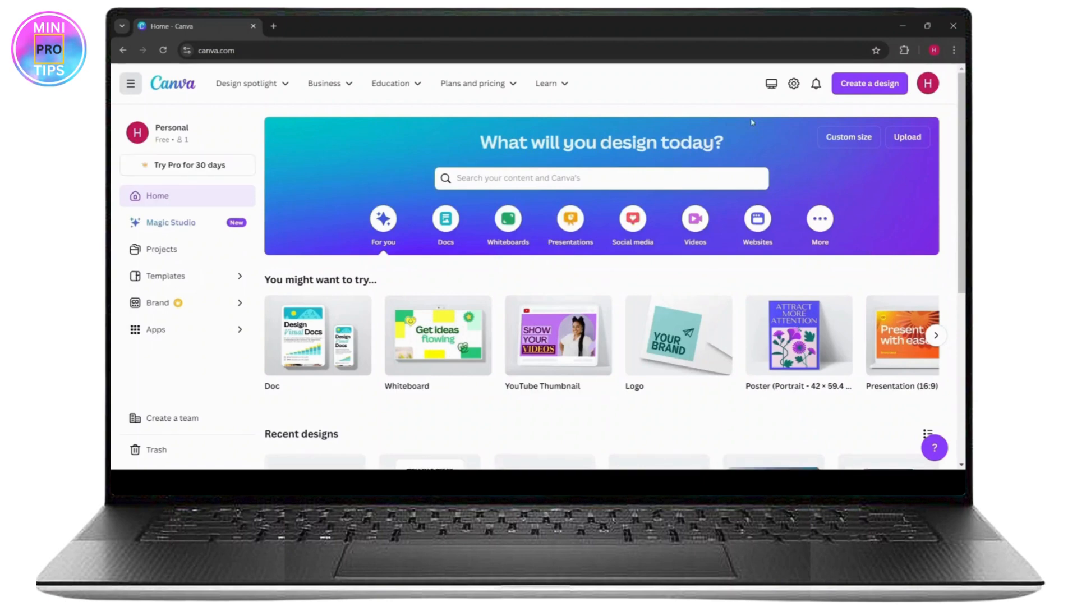
- Create a YouTube Thumbnail design and add the pink ocean wave photo from the recently used elements
{"action": "left_click", "coordinate": [856, 90]}
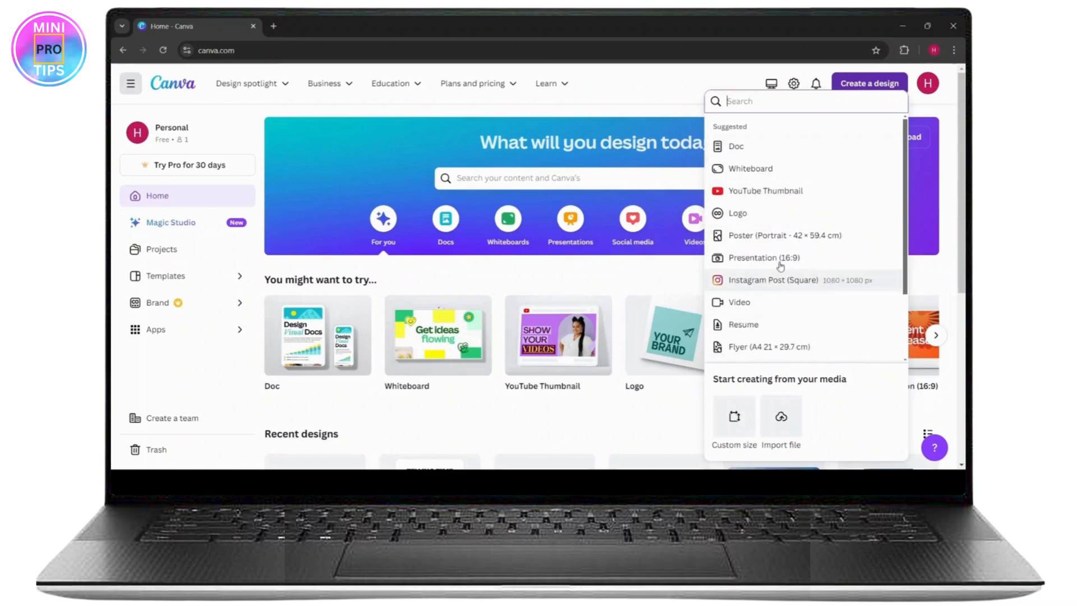
{"action": "left_click", "coordinate": [767, 193]}
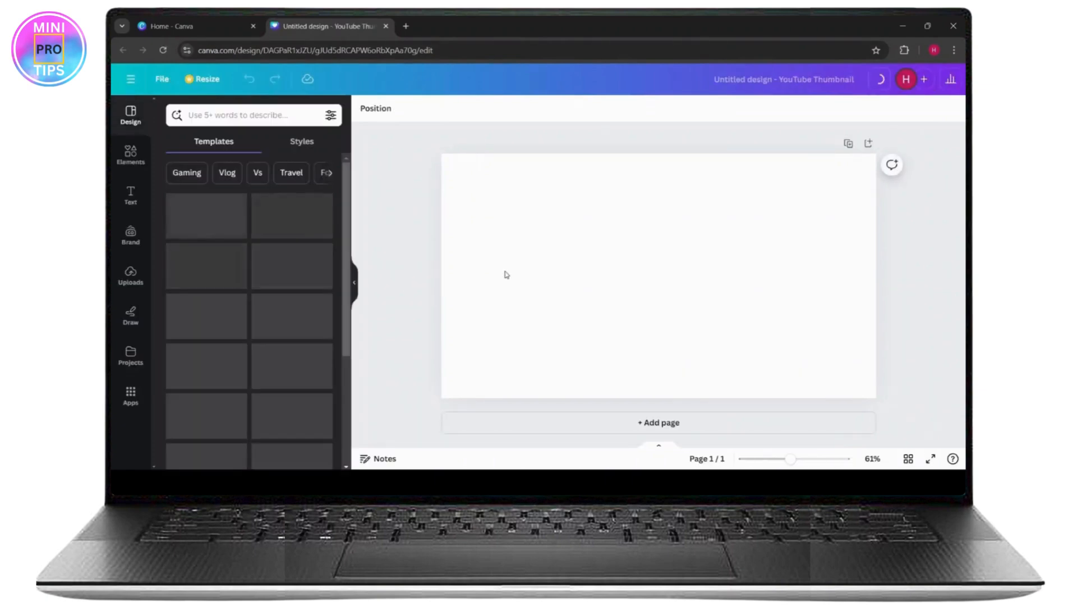
{"action": "left_click", "coordinate": [123, 159]}
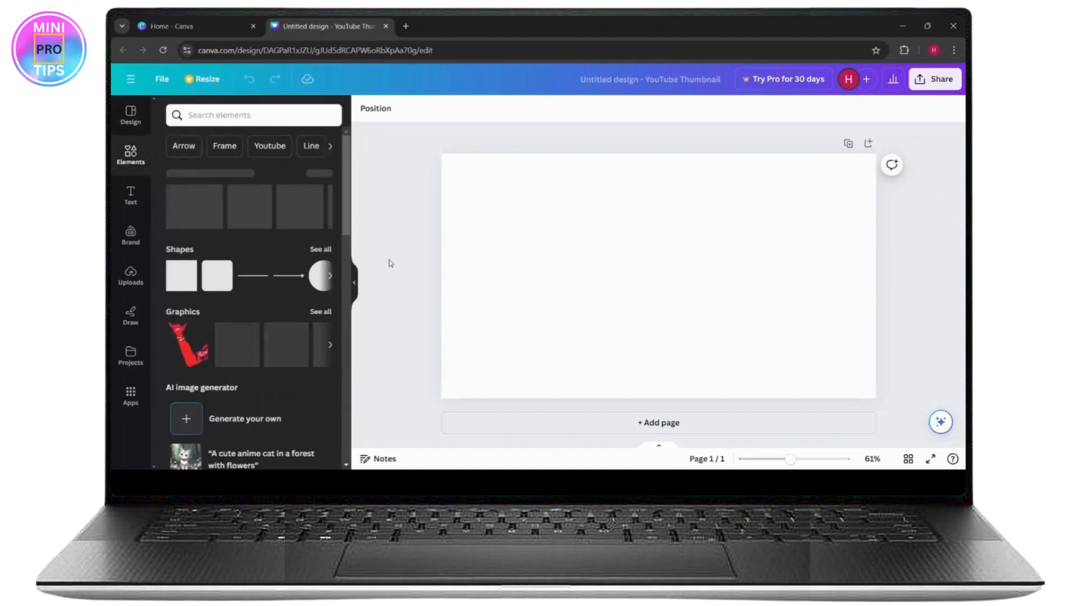
{"action": "left_click", "coordinate": [313, 218]}
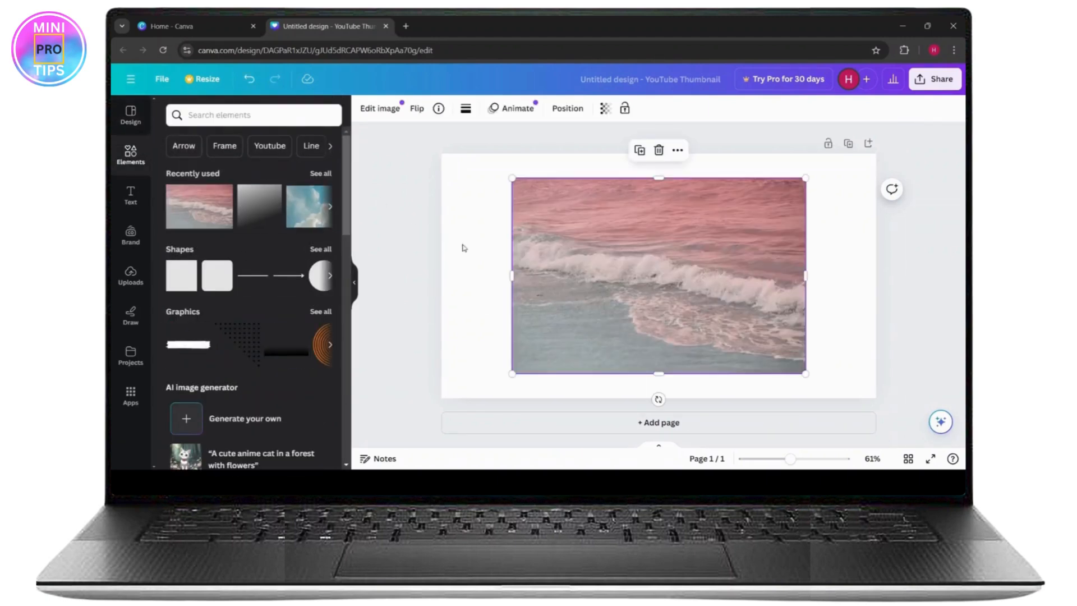
- Try the blue sky photo in the page's upper-left area alongside the wave photo, and delete it
{"action": "left_click_drag", "start_coordinate": [678, 292], "coordinate": [590, 264]}
{"action": "left_click", "coordinate": [306, 210]}
{"action": "left_click", "coordinate": [294, 207]}
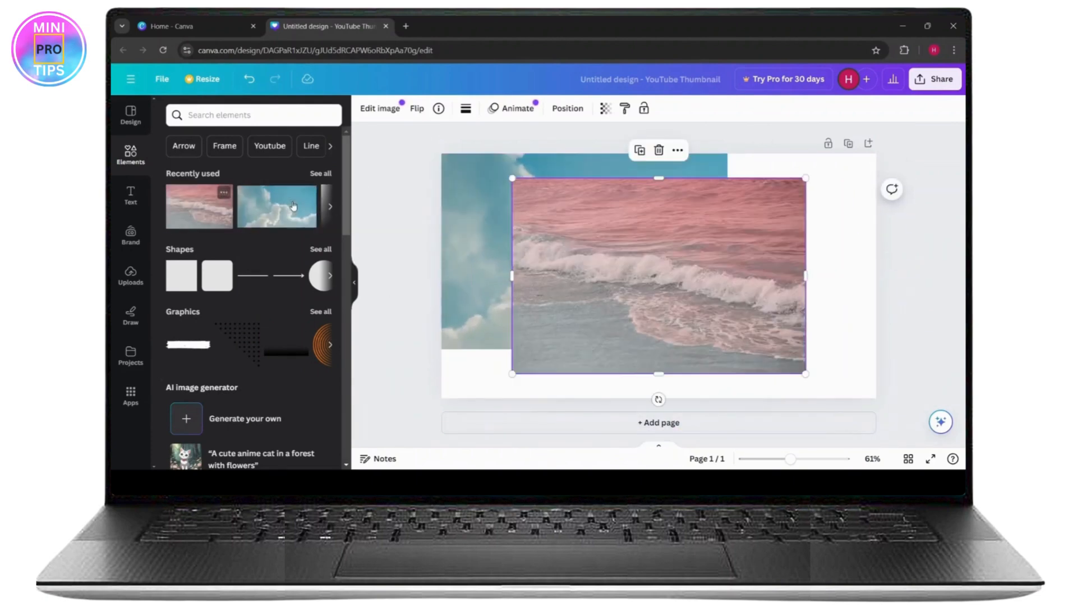
{"action": "left_click", "coordinate": [482, 223]}
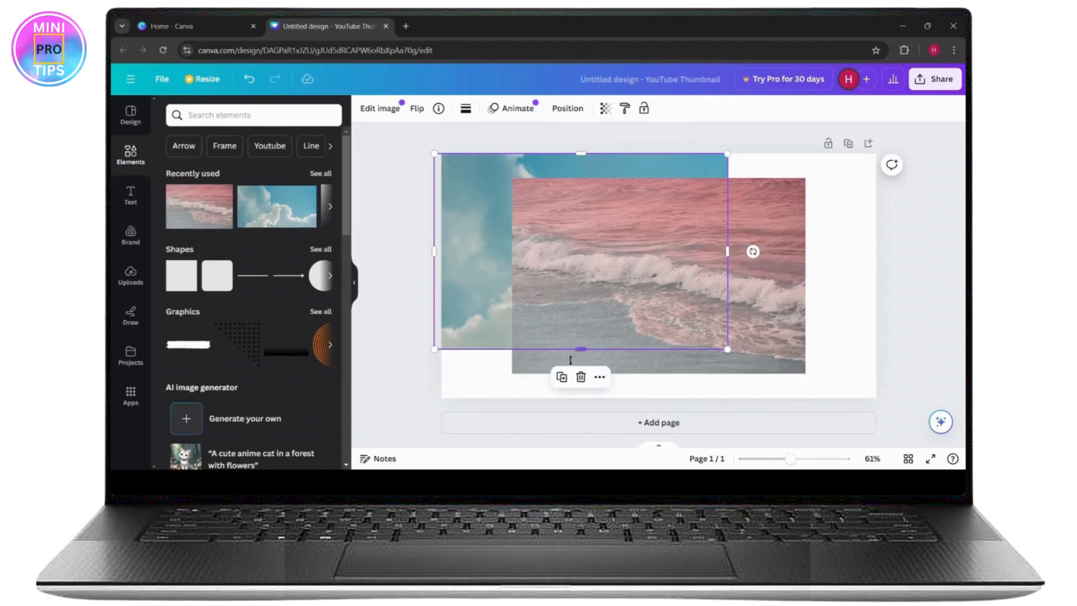
{"action": "left_click", "coordinate": [581, 377]}
- Align the ocean wave photo with the page's top-left corner and enlarge it to cover the whole page
{"action": "left_click_drag", "start_coordinate": [614, 303], "coordinate": [541, 275]}
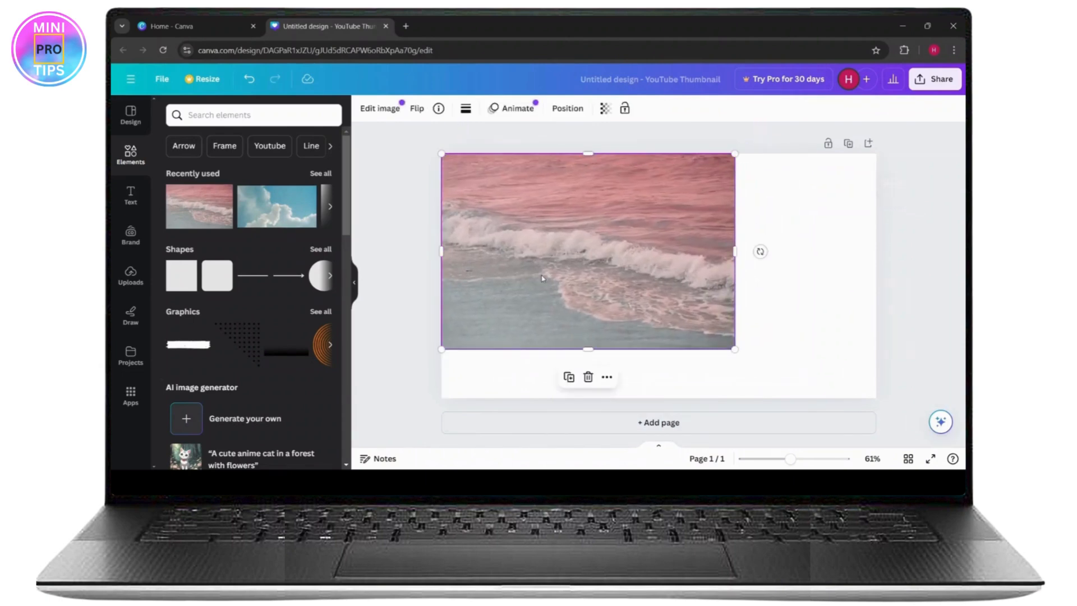
{"action": "left_click_drag", "start_coordinate": [734, 351], "coordinate": [898, 389]}
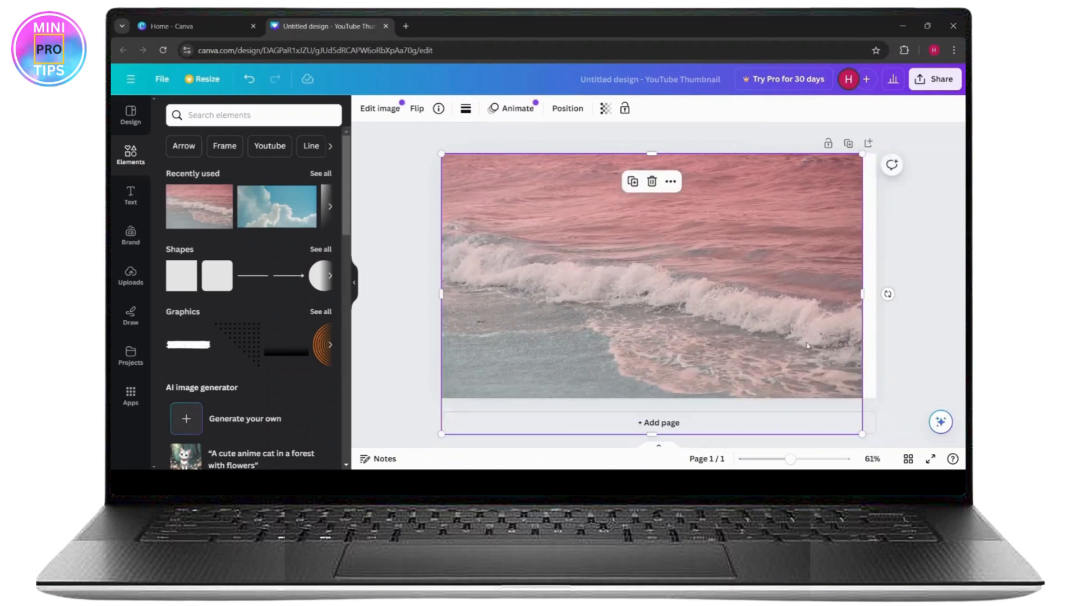
{"action": "left_click_drag", "start_coordinate": [740, 277], "coordinate": [755, 276]}
{"action": "left_click_drag", "start_coordinate": [444, 303], "coordinate": [432, 297]}
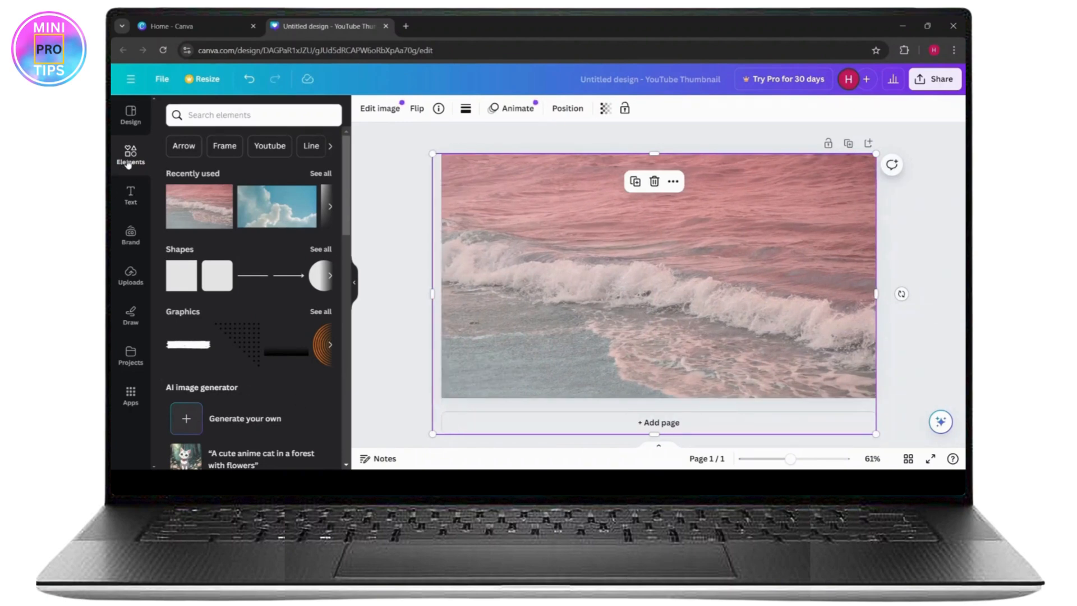
- Search the elements for "gradient white" and look through the result categories
{"action": "left_click", "coordinate": [200, 124]}
{"action": "type", "text": "gradient"}
{"action": "left_click", "coordinate": [206, 163]}
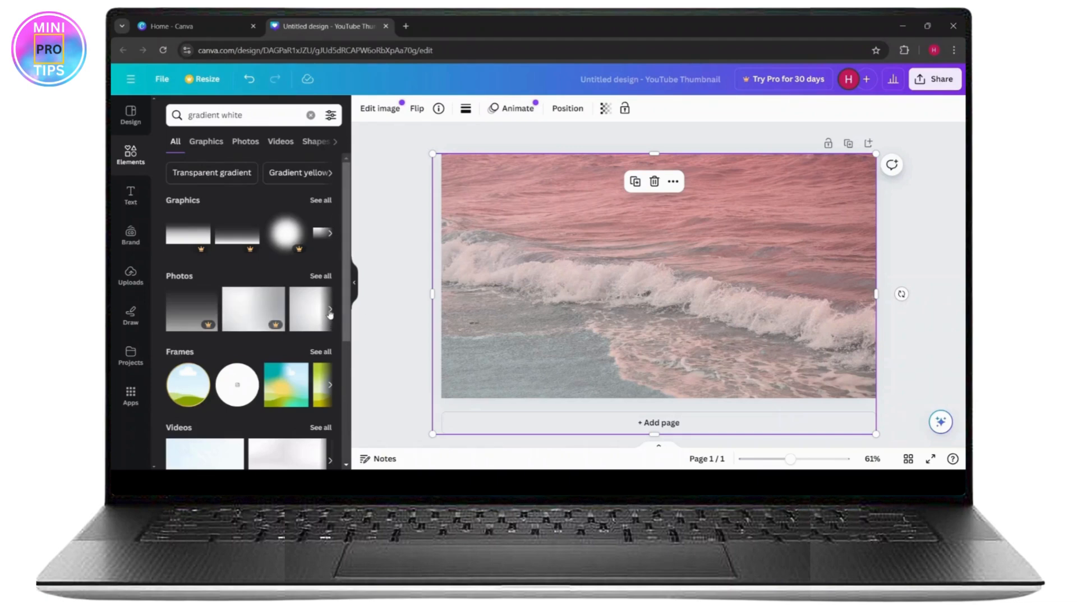
{"action": "left_click", "coordinate": [330, 314]}
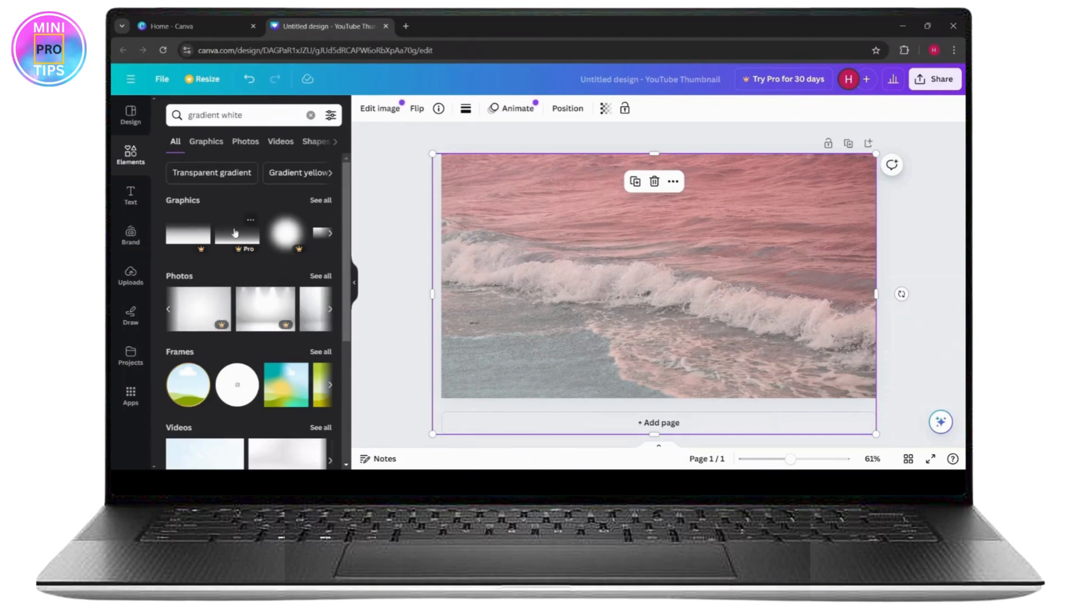
{"action": "scroll", "coordinate": [264, 242], "scroll_direction": "down", "scroll_amount": 4}
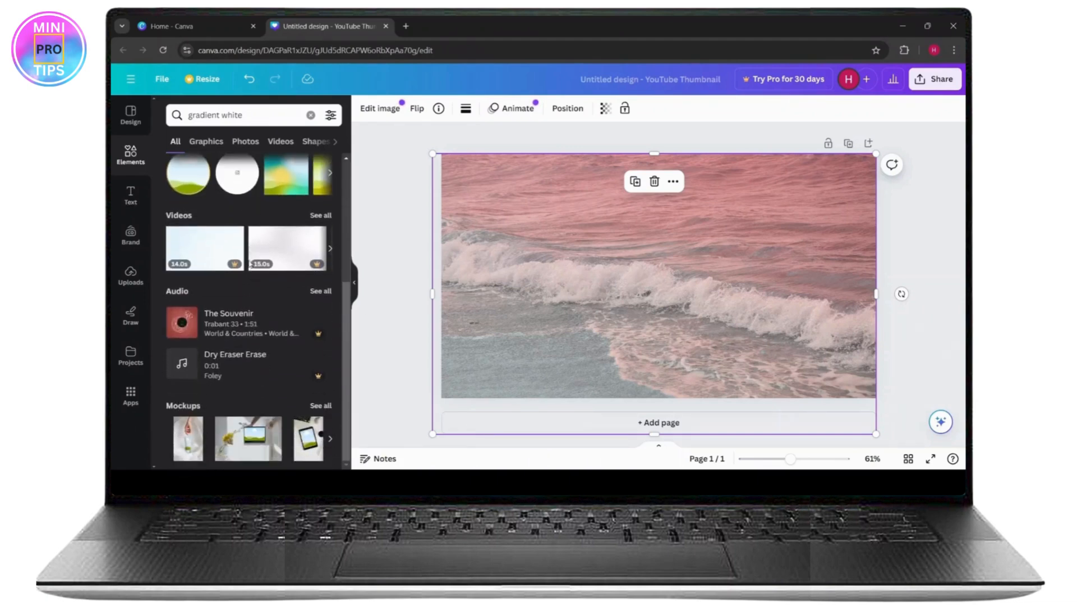
{"action": "scroll", "coordinate": [247, 258], "scroll_direction": "up", "scroll_amount": 4}
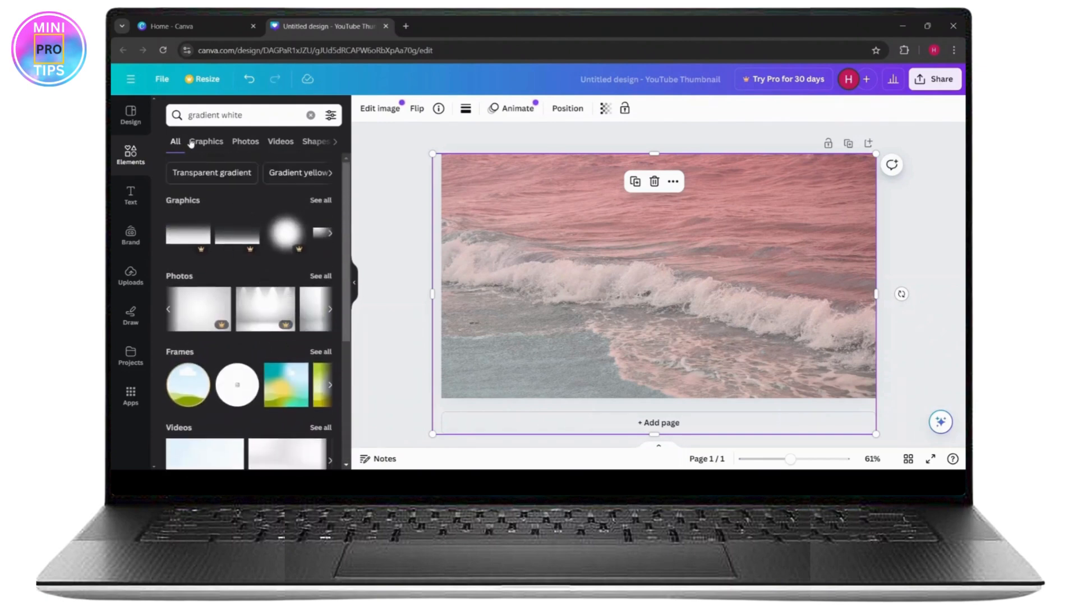
- Limit the "gradient white" results to graphics and examine them for a free white gradient
{"action": "left_click", "coordinate": [207, 141]}
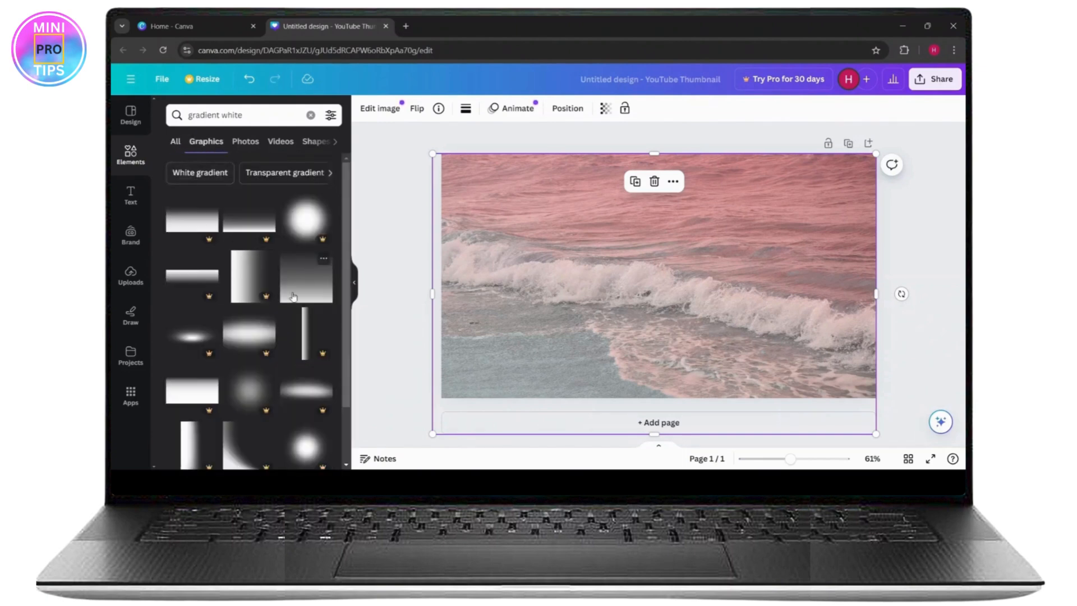
{"action": "scroll", "coordinate": [284, 306], "scroll_direction": "down", "scroll_amount": 2}
{"action": "scroll", "coordinate": [281, 337], "scroll_direction": "down", "scroll_amount": 3}
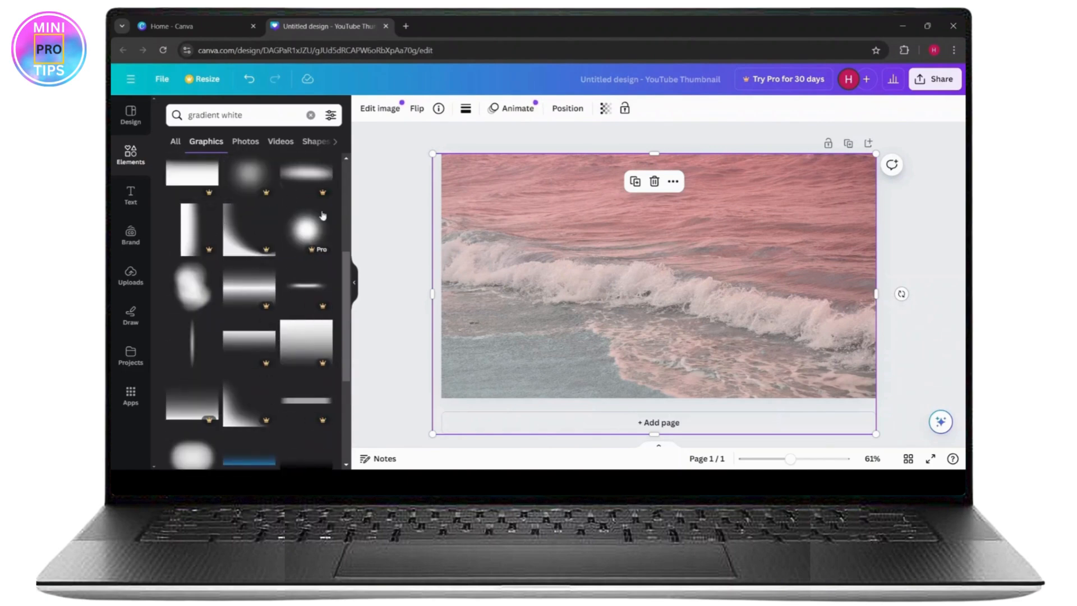
{"action": "scroll", "coordinate": [199, 184], "scroll_direction": "down", "scroll_amount": 3}
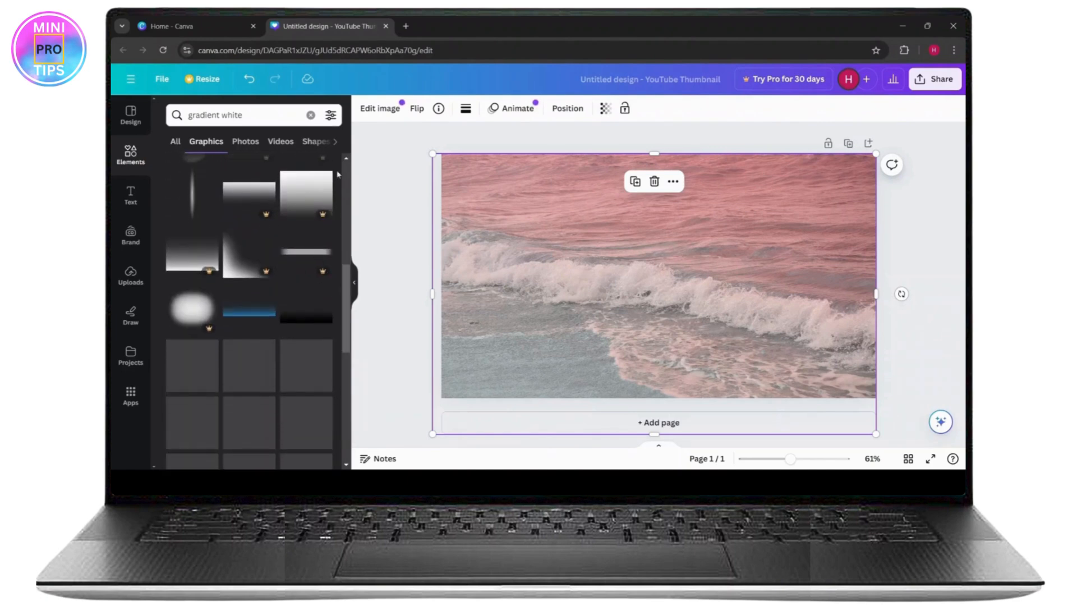
{"action": "scroll", "coordinate": [269, 297], "scroll_direction": "down", "scroll_amount": 4}
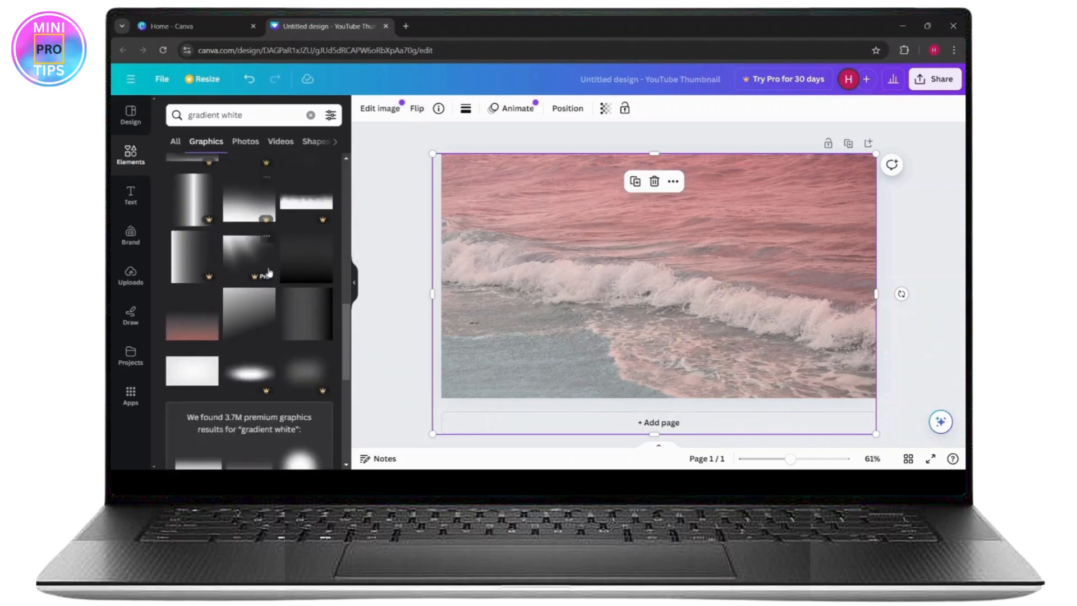
{"action": "scroll", "coordinate": [246, 288], "scroll_direction": "down", "scroll_amount": 5}
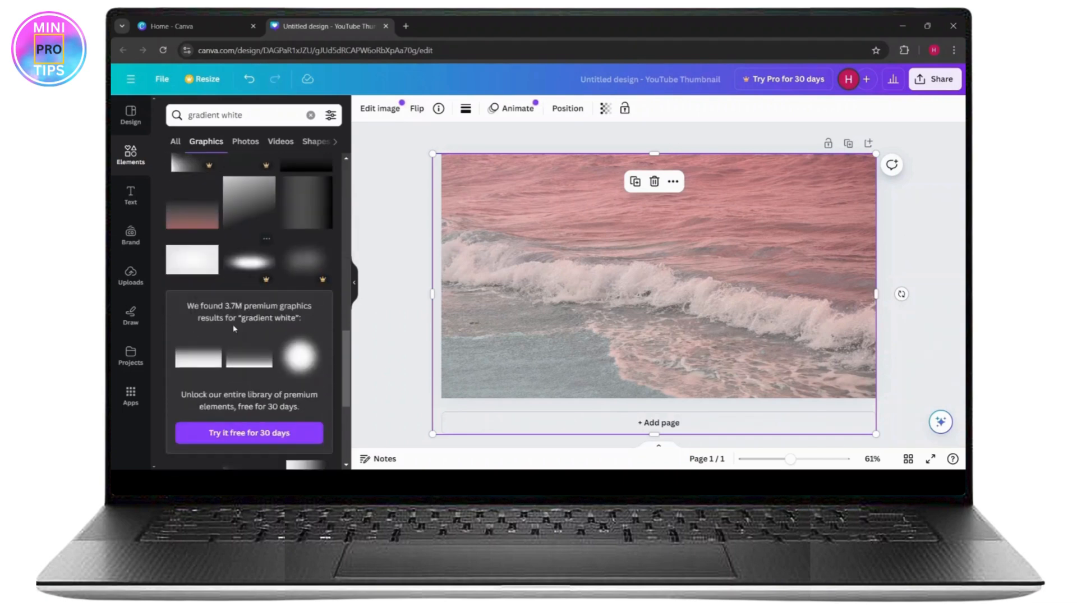
{"action": "scroll", "coordinate": [250, 318], "scroll_direction": "down", "scroll_amount": 5}
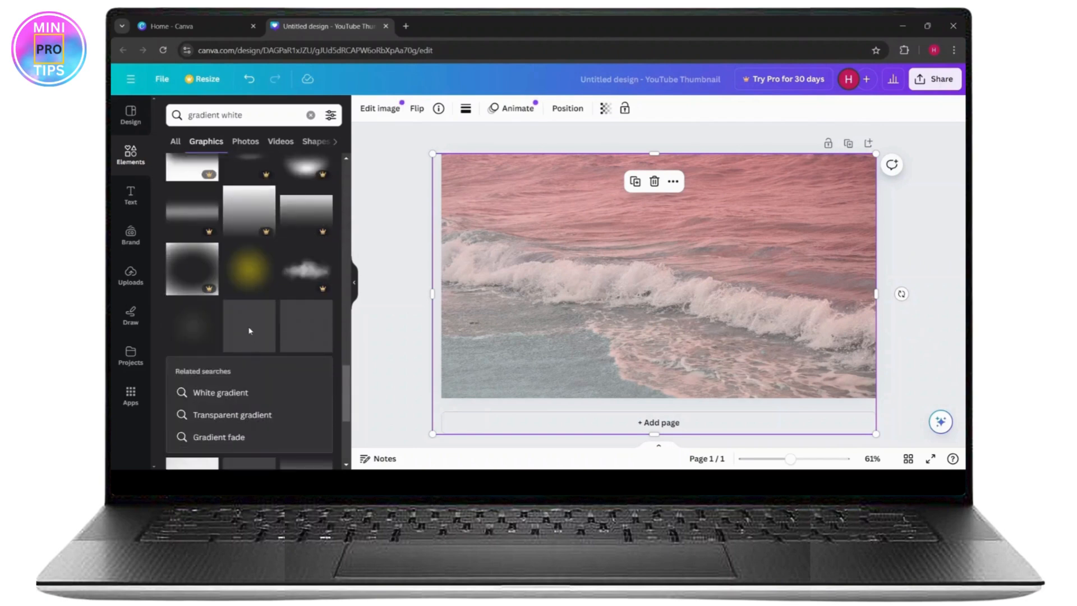
{"action": "scroll", "coordinate": [266, 314], "scroll_direction": "down", "scroll_amount": 1}
{"action": "scroll", "coordinate": [264, 292], "scroll_direction": "up", "scroll_amount": 3}
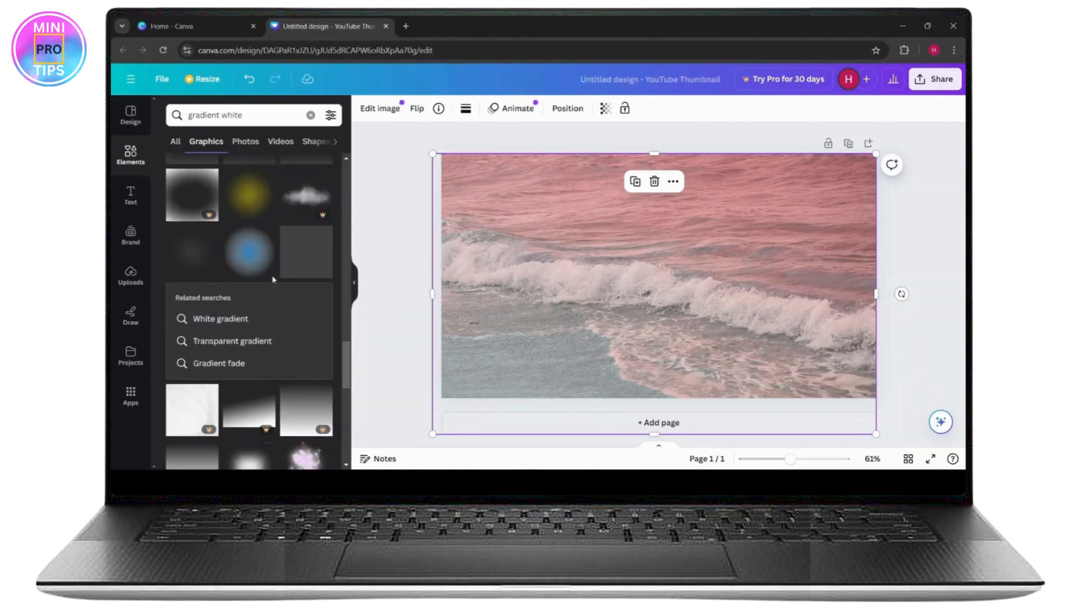
- Search the graphics for "gradient white free", then for "gradient", and look for a free white fade
{"action": "left_click", "coordinate": [255, 116]}
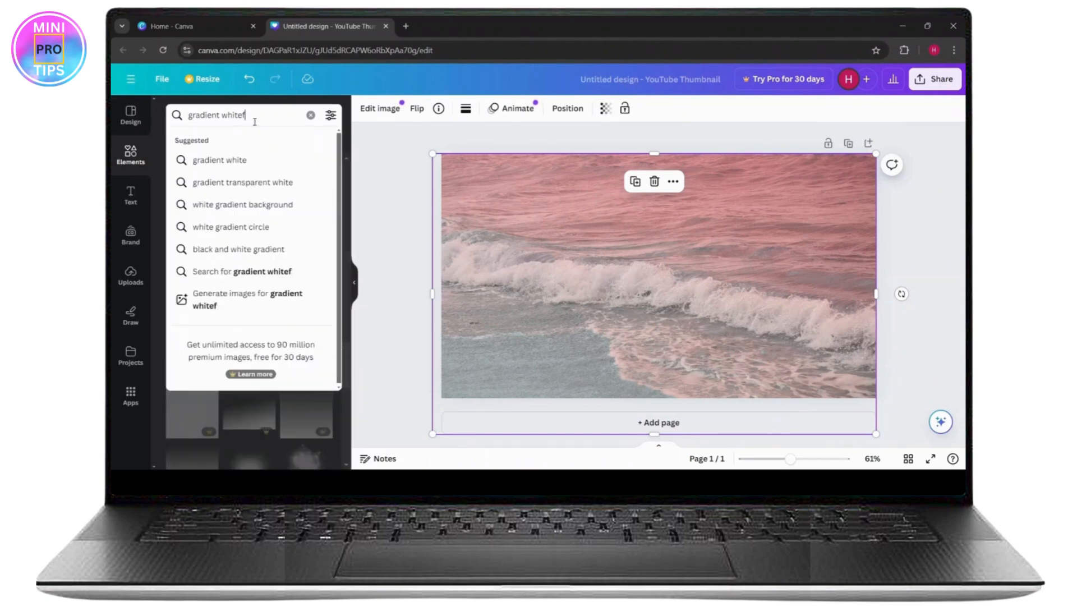
{"action": "type", "text": "free"}
{"action": "key", "text": "Return"}
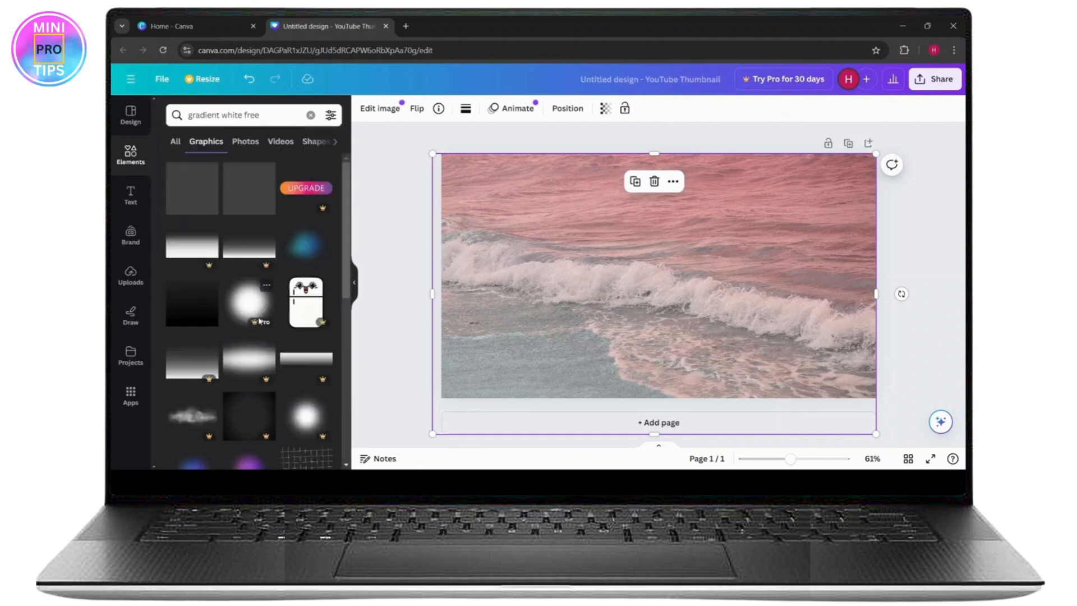
{"action": "scroll", "coordinate": [290, 245], "scroll_direction": "down", "scroll_amount": 3}
{"action": "scroll", "coordinate": [280, 294], "scroll_direction": "down", "scroll_amount": 10}
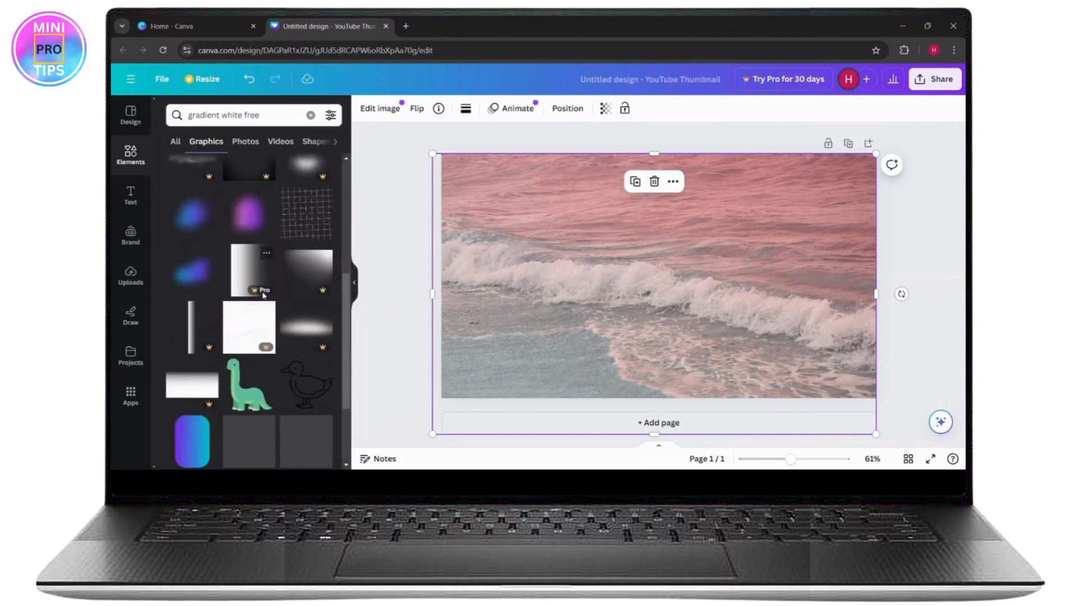
{"action": "scroll", "coordinate": [292, 280], "scroll_direction": "up", "scroll_amount": 3}
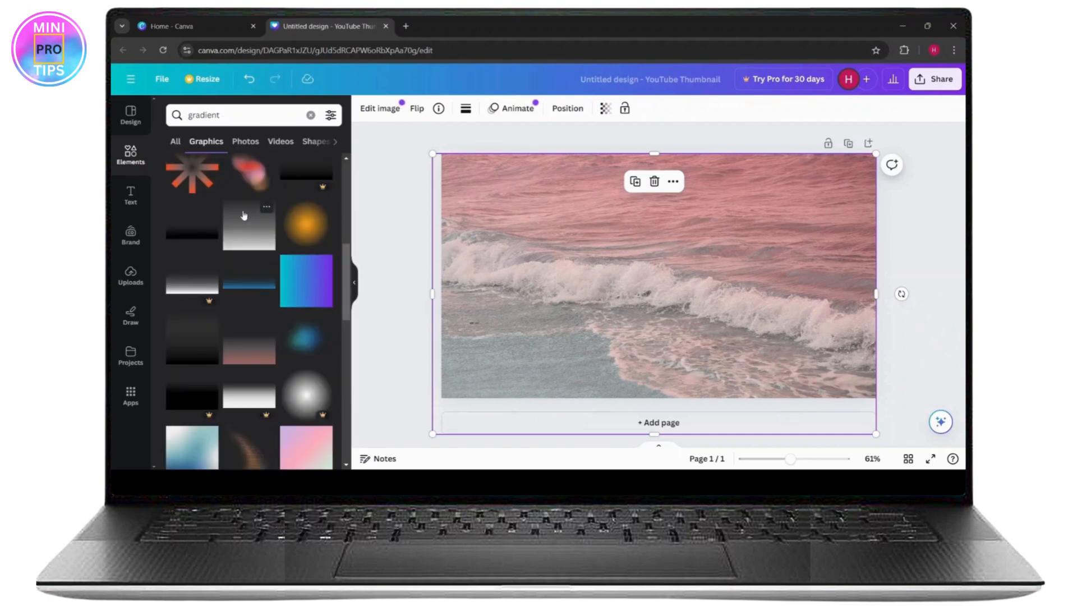
- Place the transparent-to-white square gradient on the wave photo and rotate it so its white side faces left
{"action": "left_click_drag", "start_coordinate": [251, 233], "coordinate": [553, 292]}
{"action": "left_click_drag", "start_coordinate": [571, 354], "coordinate": [480, 280]}
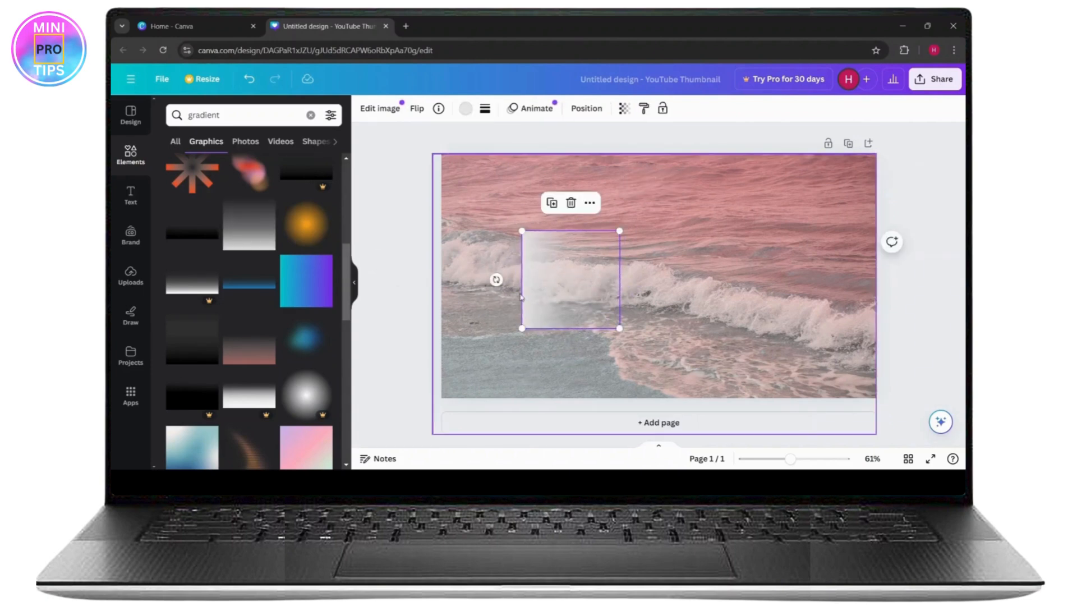
- Duplicate the rotated gradient, with one copy set over the waves on the page's right half
{"action": "left_click_drag", "start_coordinate": [571, 273], "coordinate": [780, 282]}
{"action": "right_click", "coordinate": [559, 281]}
{"action": "key", "text": "Escape"}
{"action": "left_click", "coordinate": [589, 293]}
- Fit one gradient to the page's left edge at full page height, and delete the small spare copy
{"action": "left_click_drag", "start_coordinate": [589, 292], "coordinate": [515, 208]}
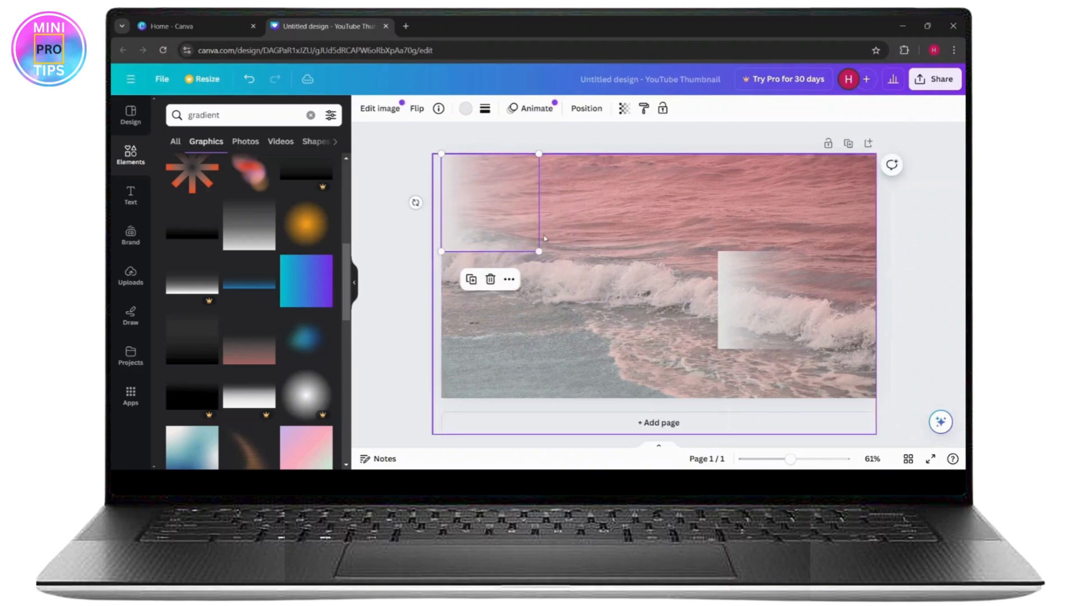
{"action": "mouse_move", "coordinate": [540, 251]}
{"action": "left_mouse_down"}
{"action": "mouse_move", "coordinate": [615, 327]}
{"action": "mouse_move", "coordinate": [548, 303]}
{"action": "mouse_move", "coordinate": [536, 254]}
{"action": "mouse_move", "coordinate": [531, 270]}
{"action": "mouse_move", "coordinate": [527, 258]}
{"action": "left_mouse_up"}
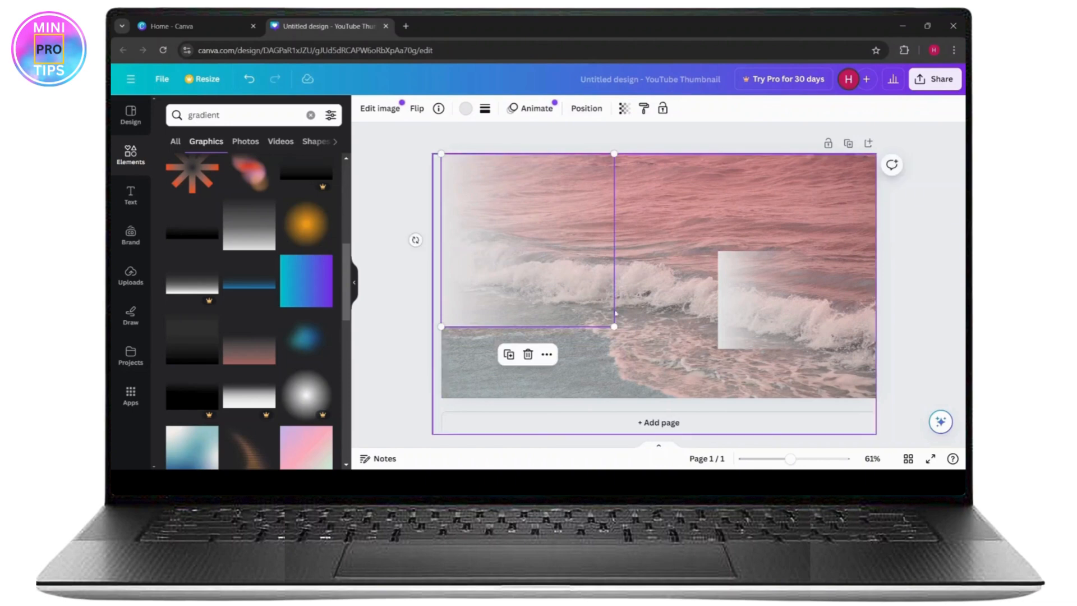
{"action": "left_click_drag", "start_coordinate": [613, 327], "coordinate": [682, 396]}
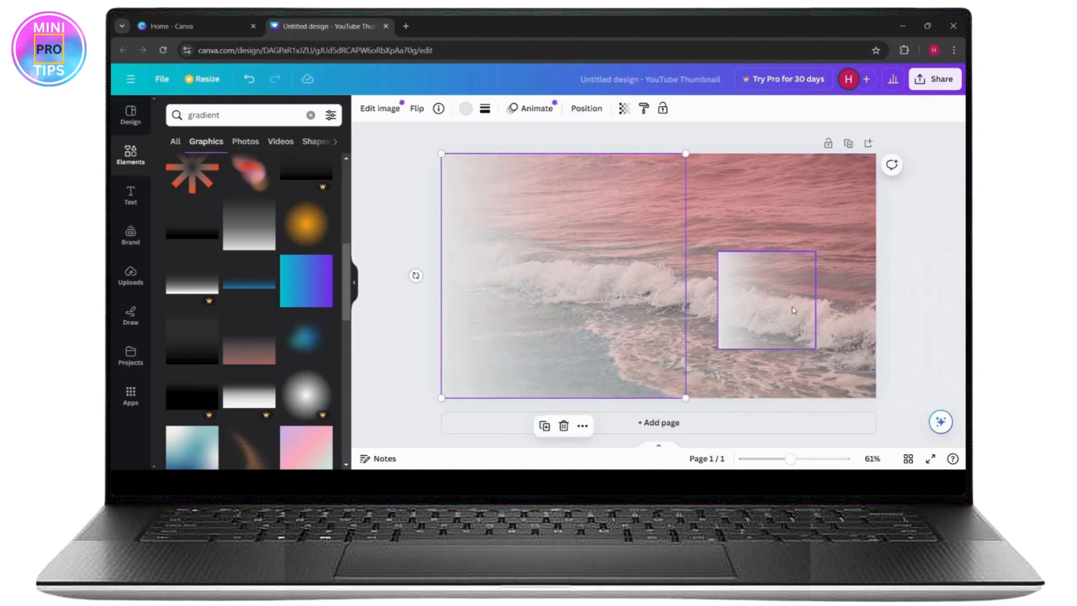
{"action": "left_click", "coordinate": [766, 308]}
{"action": "left_click", "coordinate": [767, 223]}
- Duplicate the full-height gradient and overlap the copies on the page's left half to strengthen the white fade
{"action": "right_click", "coordinate": [511, 268]}
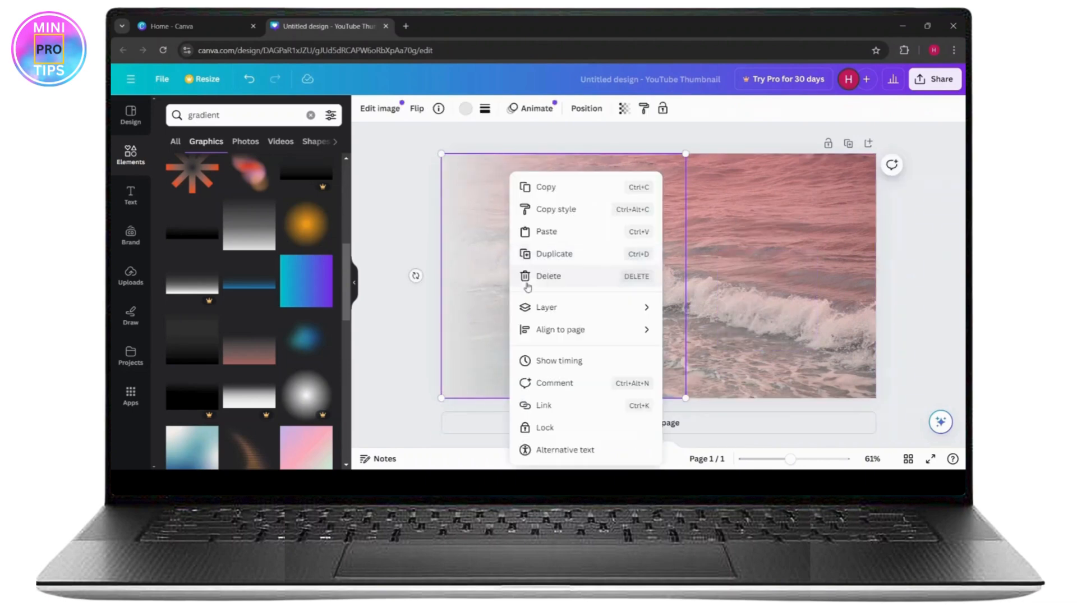
{"action": "left_click", "coordinate": [476, 277]}
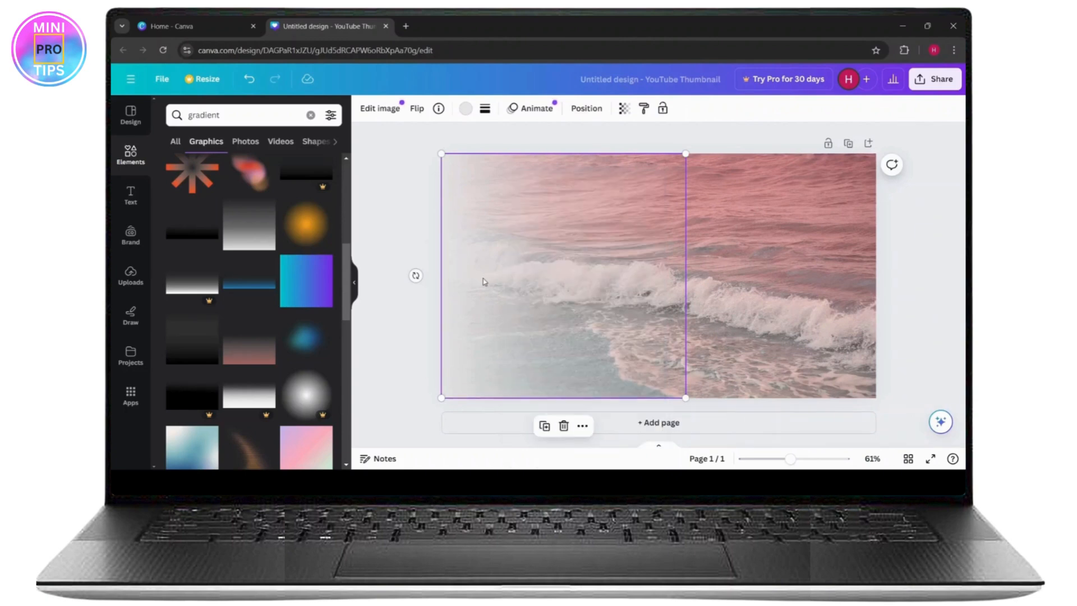
{"action": "left_click_drag", "start_coordinate": [487, 284], "coordinate": [557, 275]}
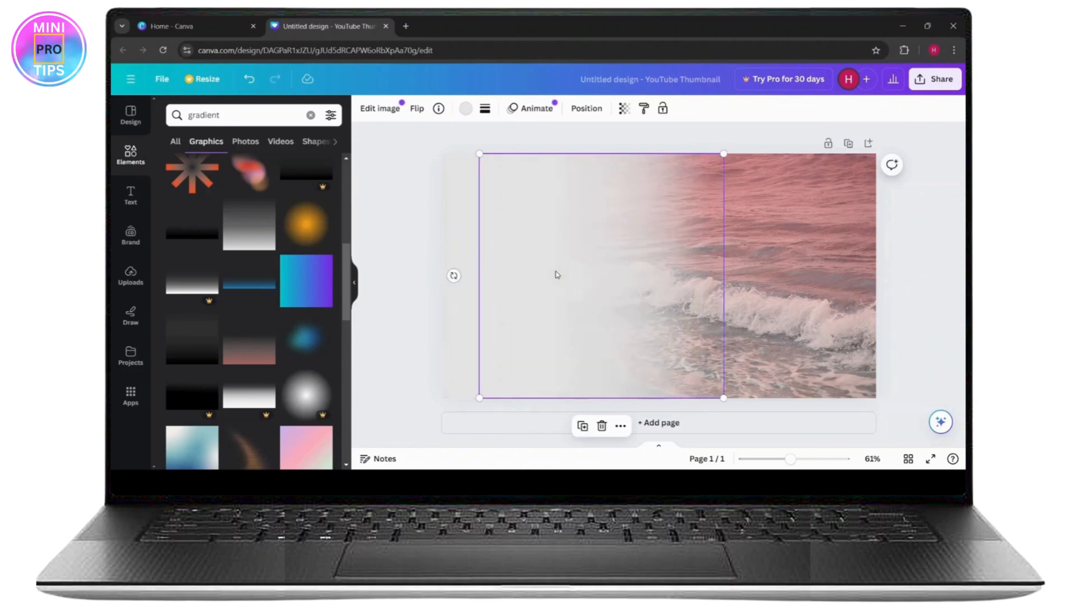
{"action": "left_click_drag", "start_coordinate": [533, 312], "coordinate": [497, 314]}
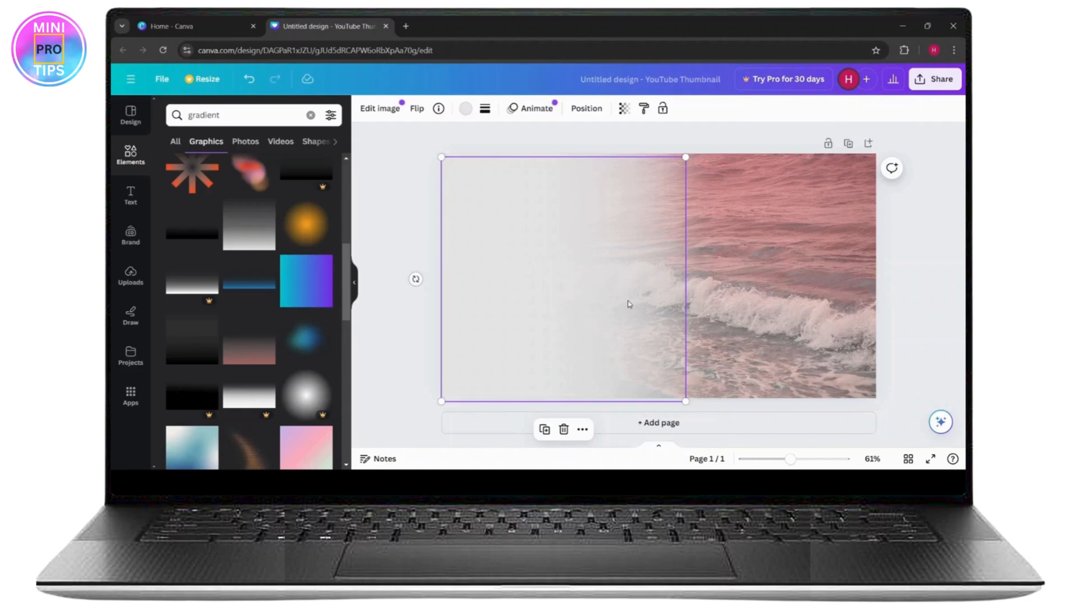
- Adjust the position of the top gradient copy so the overlapping fades cover the page's left half at full height
{"action": "key", "text": "shift+Left"}
{"action": "key", "text": "shift+Left"}
{"action": "key", "text": "shift+Left"}
{"action": "key", "text": "shift+Left"}
{"action": "key", "text": "shift+Left"}
{"action": "key", "text": "shift+Left"}
{"action": "key", "text": "shift+Left"}
{"action": "key", "text": "shift+Left"}
{"action": "key", "text": "shift+Left"}
{"action": "key", "text": "shift+Left"}
{"action": "key", "text": "shift+Down"}
{"action": "left_click_drag", "start_coordinate": [590, 287], "coordinate": [615, 270]}
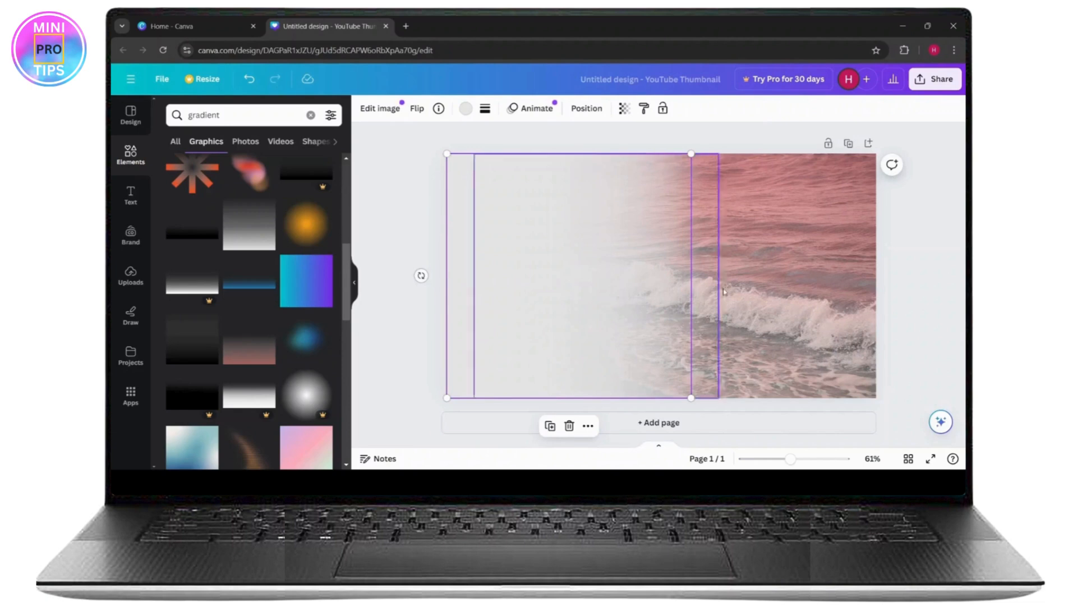
- Add a blank second page to the design and return to the first page
{"action": "left_click", "coordinate": [868, 142]}
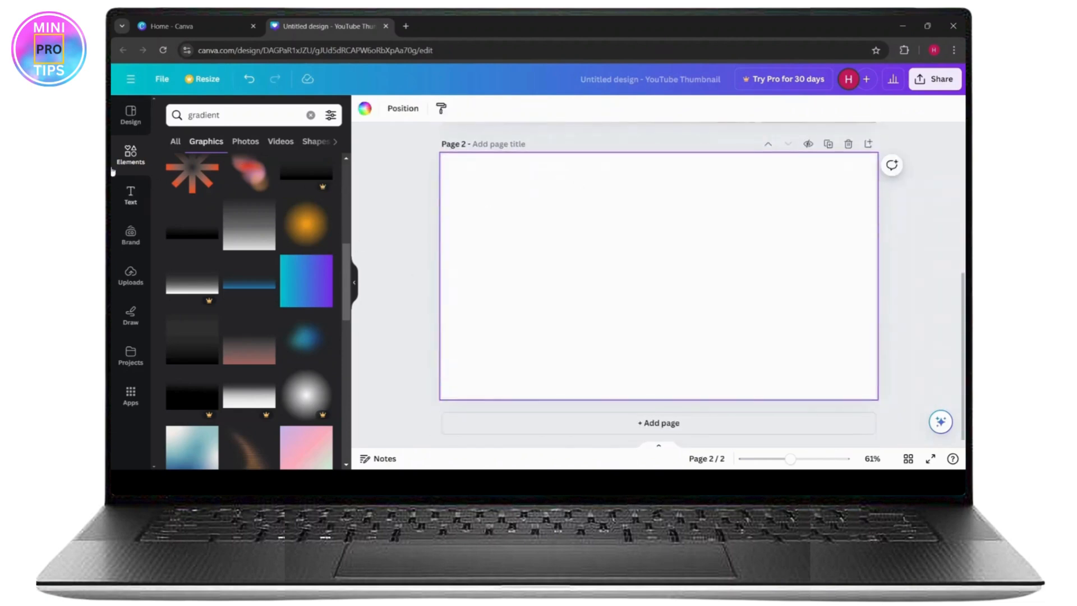
{"action": "scroll", "coordinate": [604, 243], "scroll_direction": "up", "scroll_amount": 5}
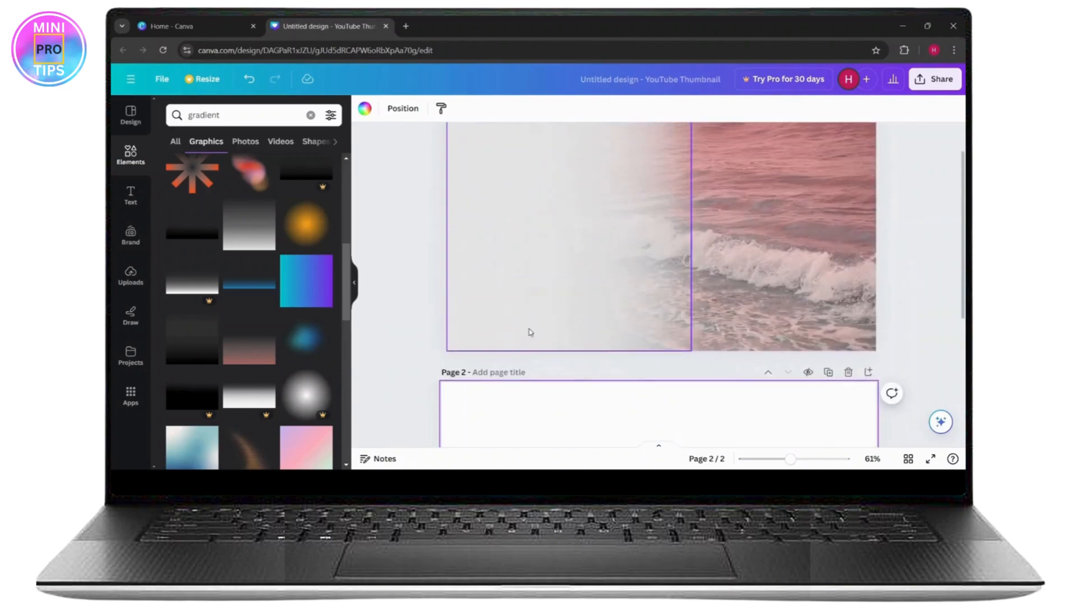
- Clear the gradient search so that the recently used elements are listed
{"action": "left_click", "coordinate": [129, 116]}
{"action": "left_click", "coordinate": [130, 156]}
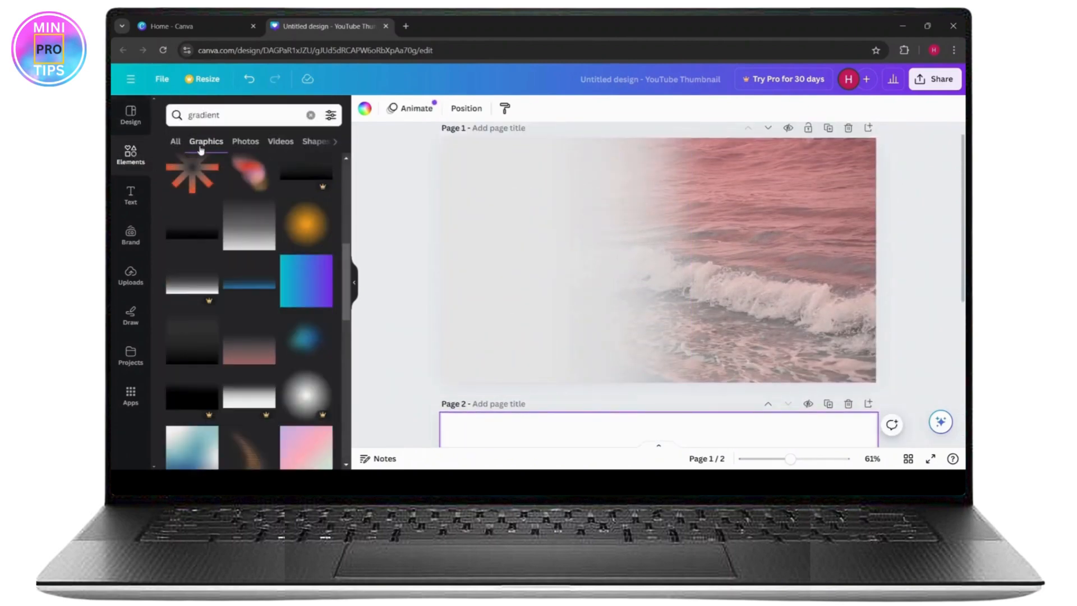
{"action": "left_click", "coordinate": [310, 115]}
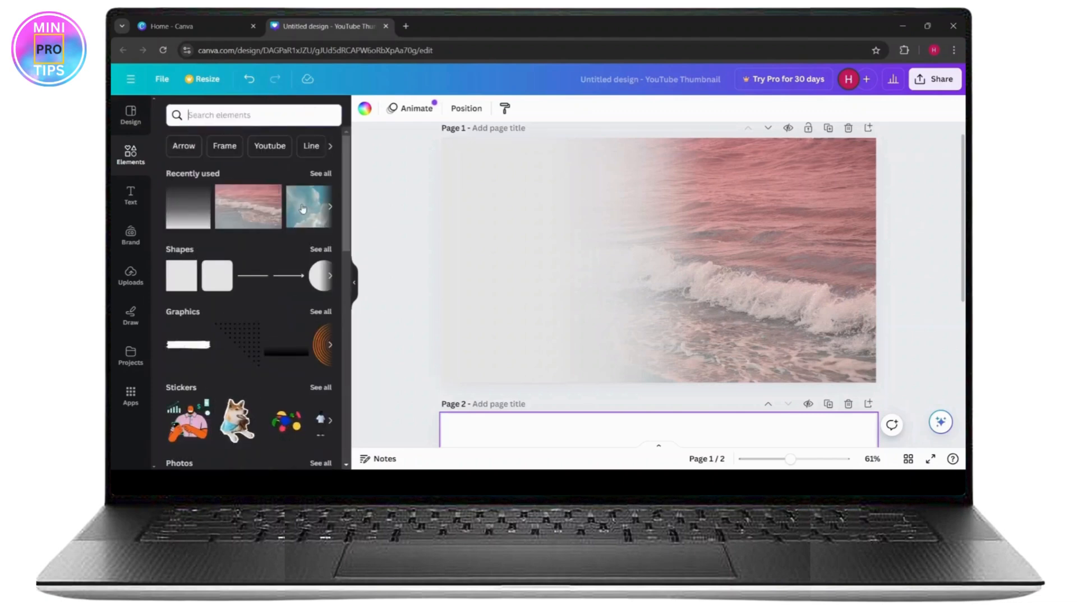
{"action": "left_click", "coordinate": [314, 211]}
{"action": "left_click_drag", "start_coordinate": [678, 277], "coordinate": [598, 287]}
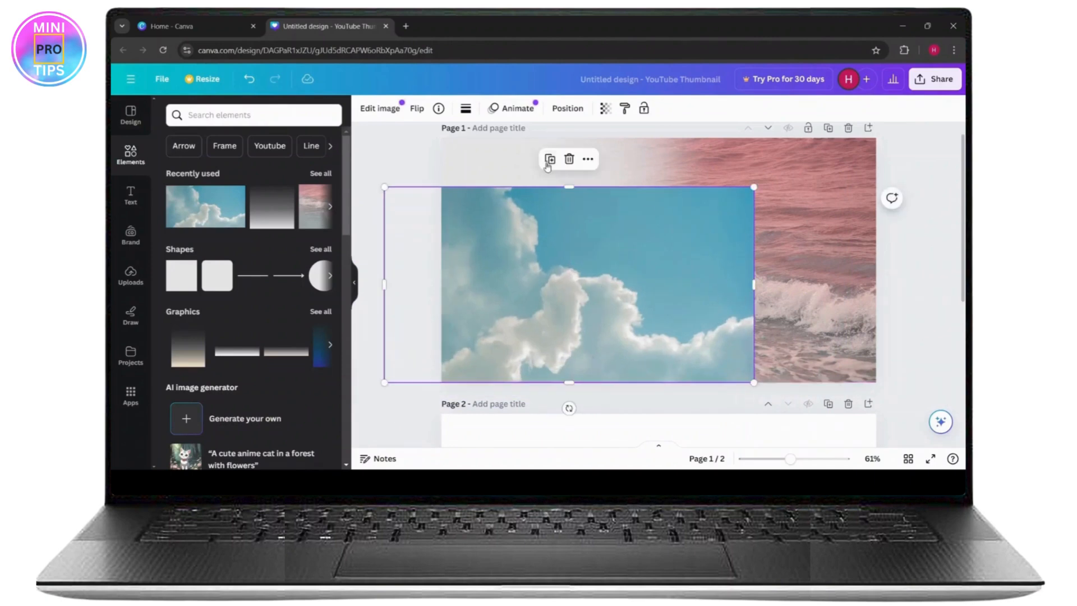
{"action": "left_click", "coordinate": [569, 159]}
- Add the recently used cloud photo to page 2 and enlarge it to cover the whole page
{"action": "scroll", "coordinate": [614, 301], "scroll_direction": "down", "scroll_amount": 5}
{"action": "scroll", "coordinate": [544, 315], "scroll_direction": "down", "scroll_amount": 2}
{"action": "left_click", "coordinate": [234, 194]}
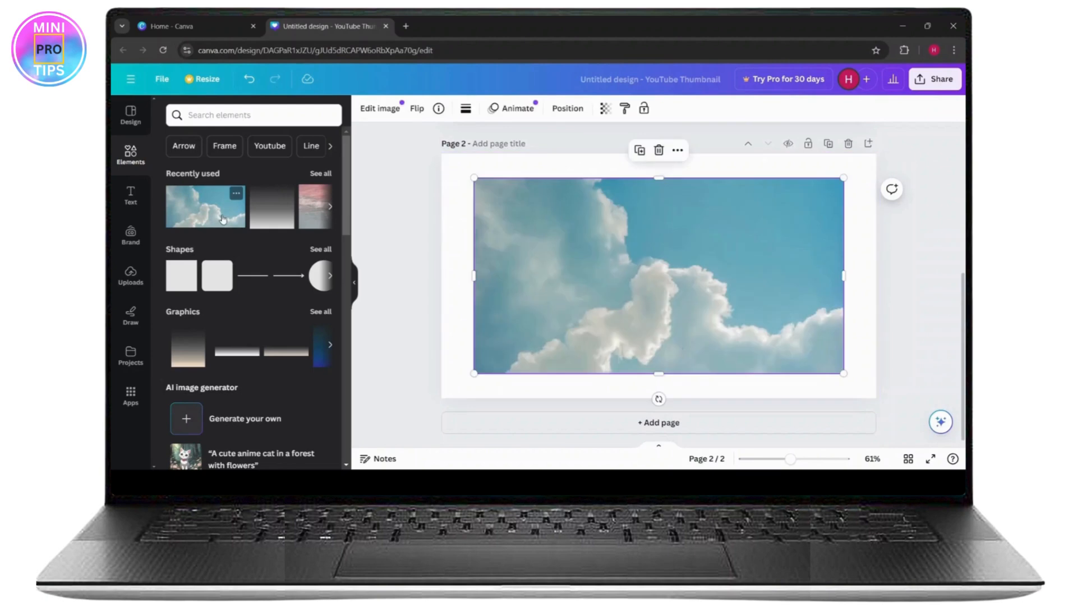
{"action": "left_click_drag", "start_coordinate": [559, 258], "coordinate": [545, 214]}
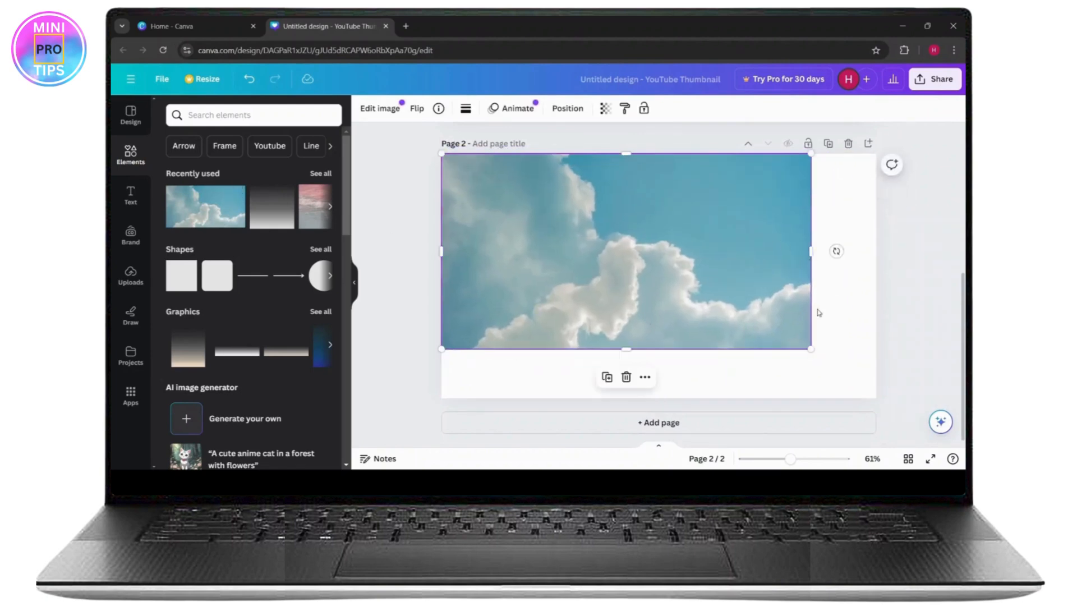
{"action": "left_click_drag", "start_coordinate": [812, 348], "coordinate": [908, 401]}
{"action": "left_click_drag", "start_coordinate": [804, 362], "coordinate": [760, 346]}
{"action": "right_click", "coordinate": [760, 346]}
{"action": "left_click", "coordinate": [683, 321]}
- Copy all the overlapping gradients from page 1 onto the cloud photo on page 2
{"action": "scroll", "coordinate": [535, 269], "scroll_direction": "up", "scroll_amount": 5}
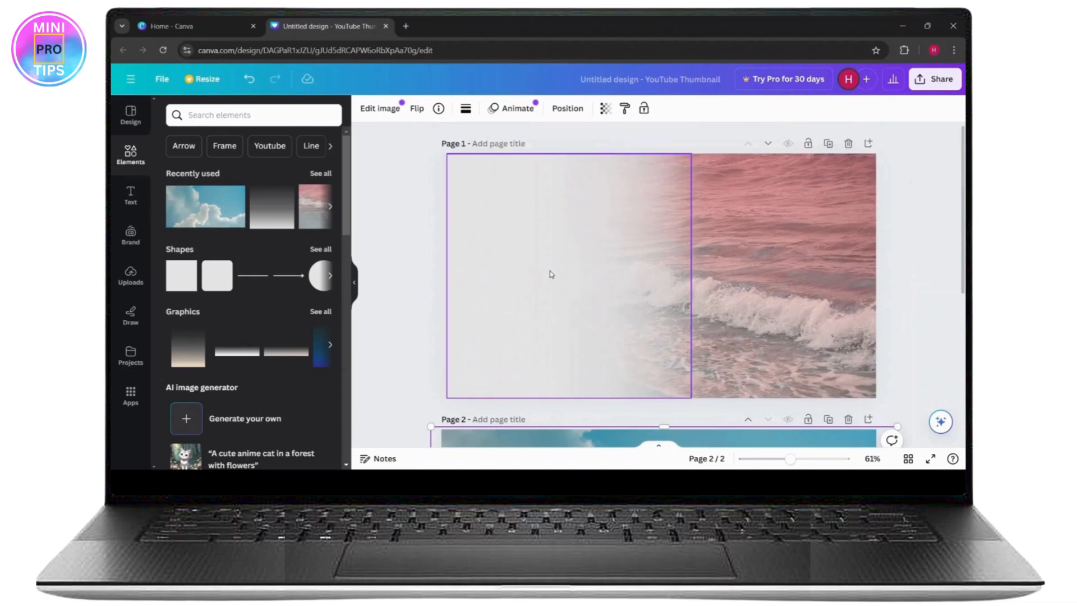
{"action": "left_click_drag", "start_coordinate": [506, 217], "coordinate": [718, 394]}
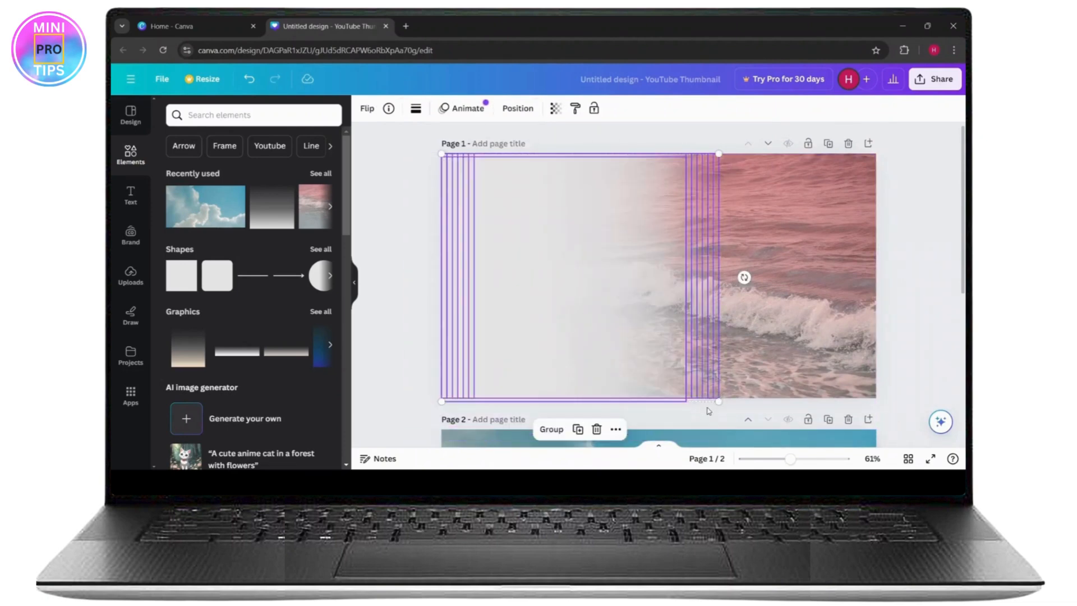
{"action": "scroll", "coordinate": [695, 365], "scroll_direction": "down", "scroll_amount": 5}
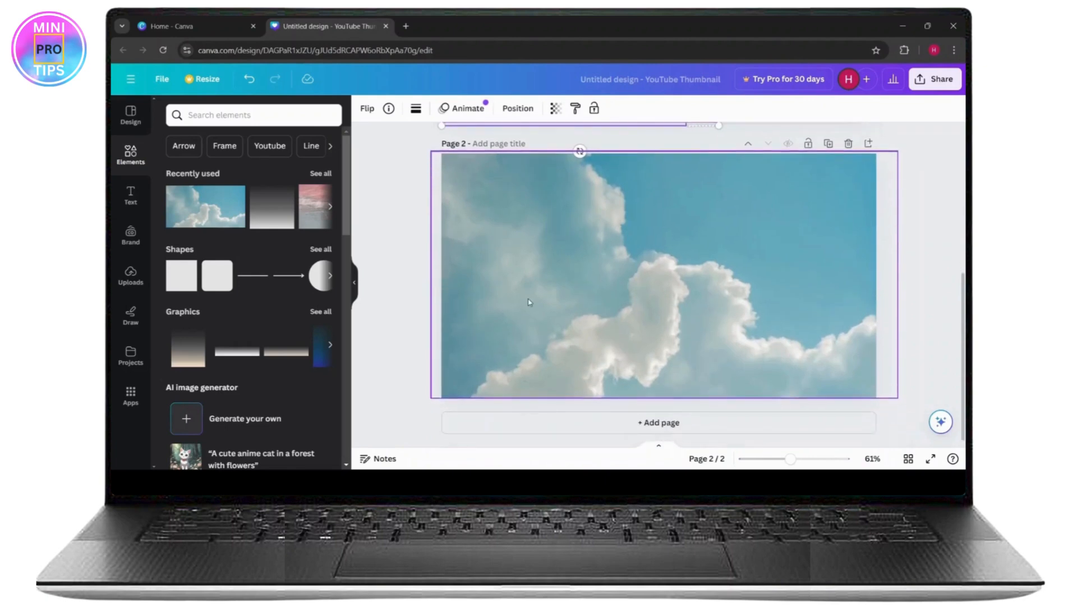
{"action": "left_click", "coordinate": [529, 303]}
{"action": "key", "text": "ctrl+v"}
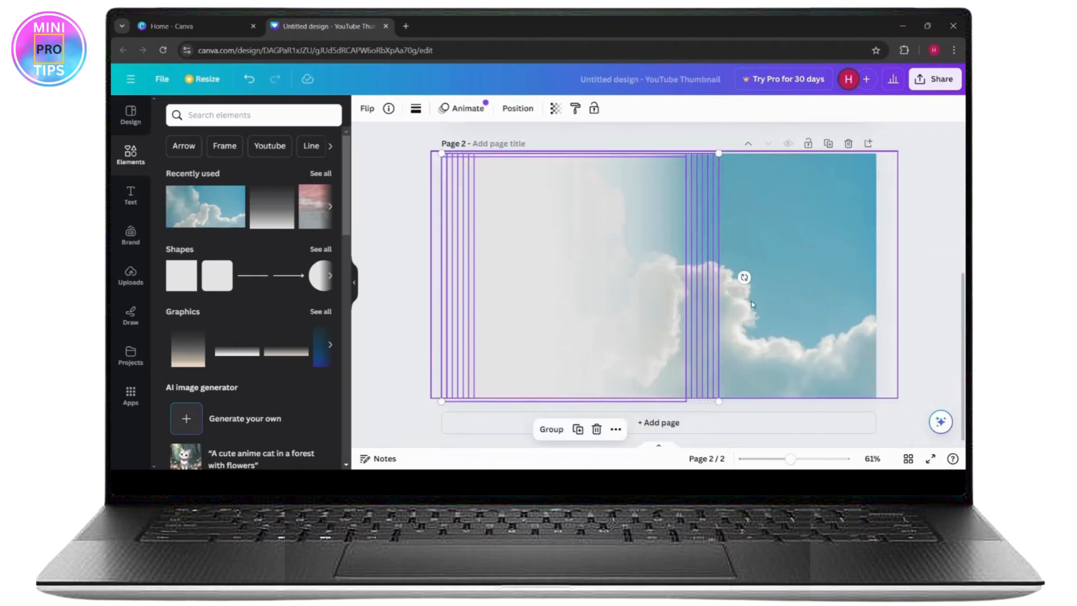
- Rotate the pasted gradients half a turn and align them with page 2's right edge, so the white covers the right side
{"action": "left_click_drag", "start_coordinate": [744, 277], "coordinate": [450, 277]}
{"action": "left_click_drag", "start_coordinate": [570, 277], "coordinate": [725, 272]}
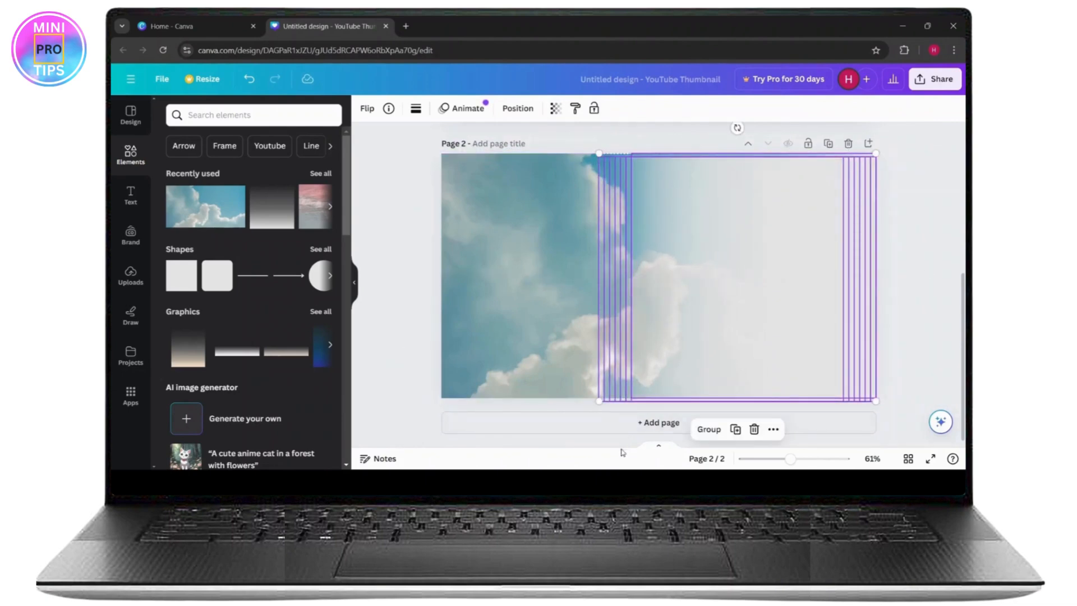
{"action": "left_click", "coordinate": [890, 165]}
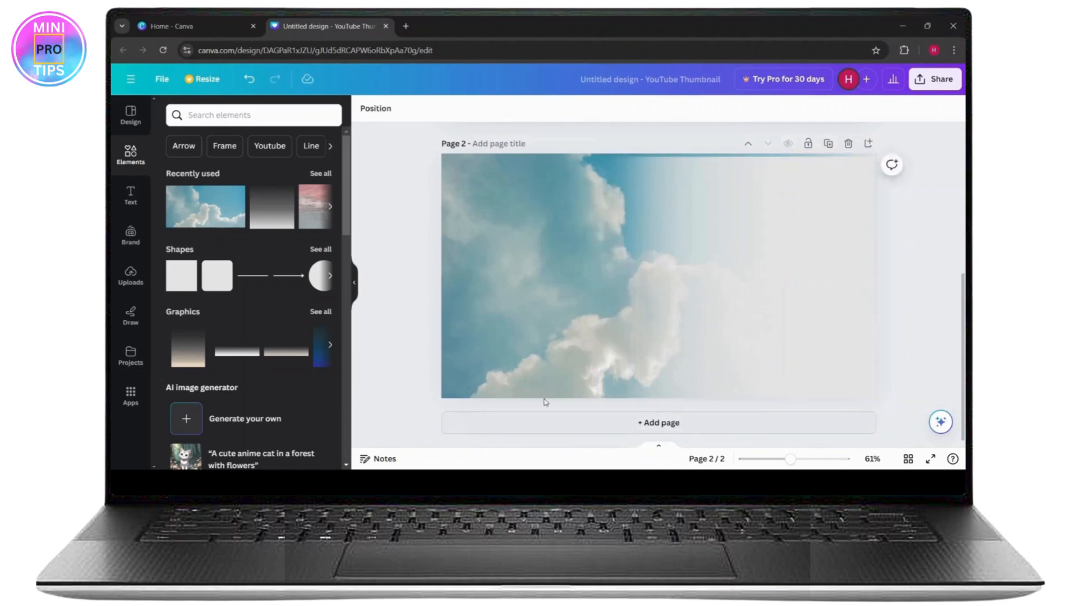
- Compare the faded photos on pages 1 and 2
{"action": "scroll", "coordinate": [613, 366], "scroll_direction": "up", "scroll_amount": 2}
{"action": "scroll", "coordinate": [613, 366], "scroll_direction": "up", "scroll_amount": 4}
{"action": "scroll", "coordinate": [617, 370], "scroll_direction": "down", "scroll_amount": 5}
{"action": "scroll", "coordinate": [786, 316], "scroll_direction": "up", "scroll_amount": 2}
{"action": "scroll", "coordinate": [786, 316], "scroll_direction": "up", "scroll_amount": 3}
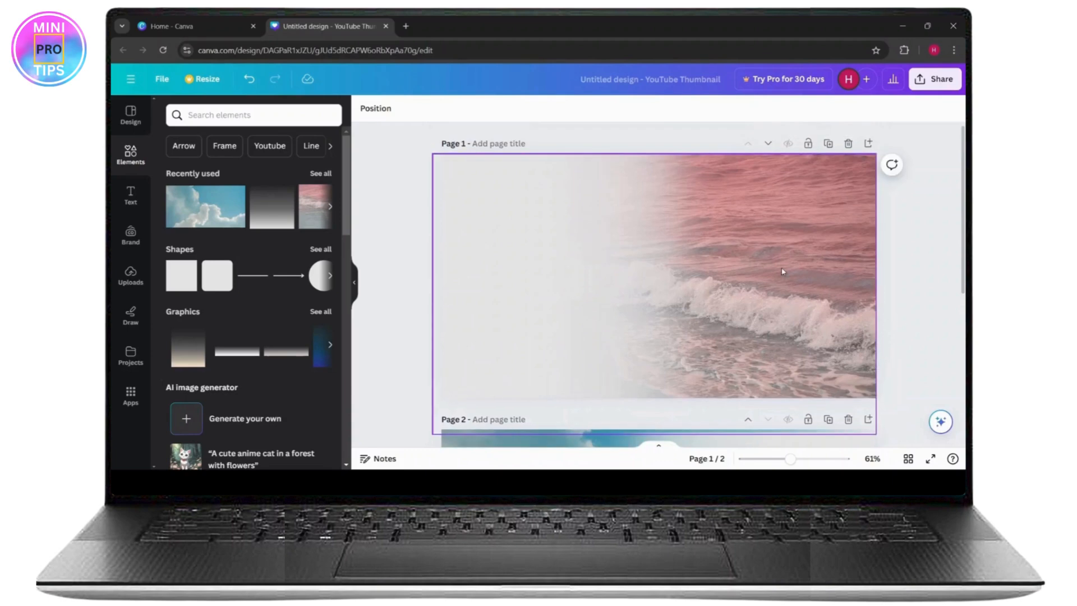
{"action": "left_click", "coordinate": [782, 271]}
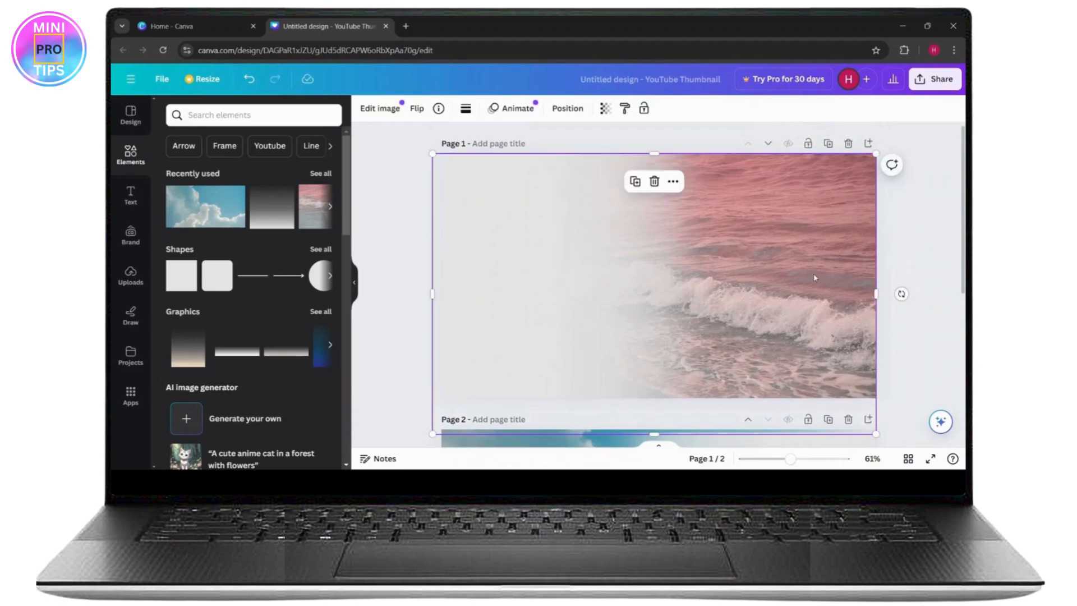
{"action": "right_click", "coordinate": [816, 237]}
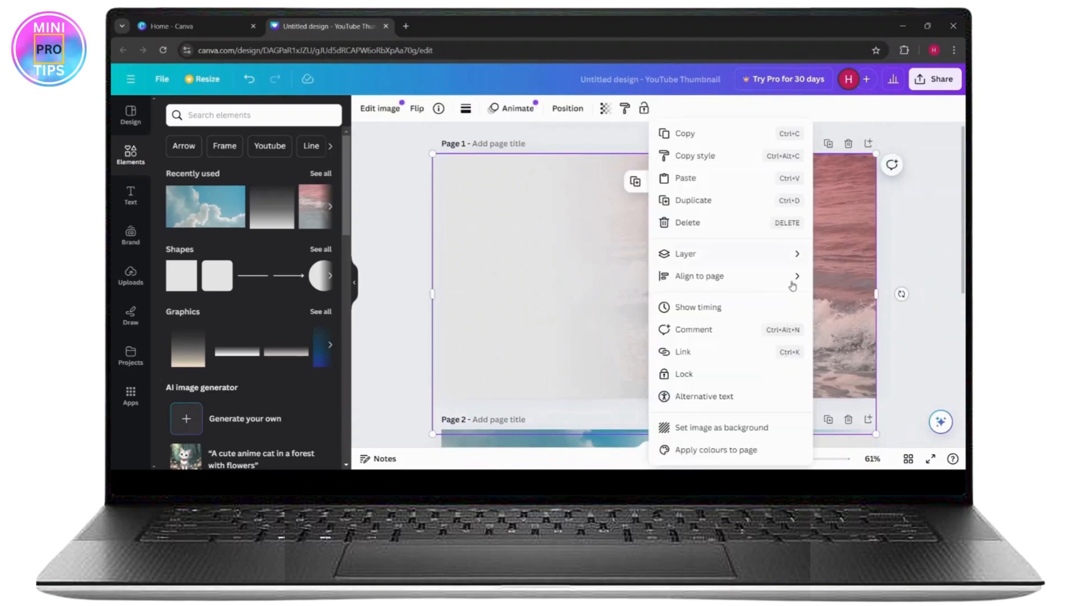
{"action": "left_click", "coordinate": [850, 273]}
- Download all pages of the design as JPG and close the download settings
{"action": "left_click", "coordinate": [935, 79]}
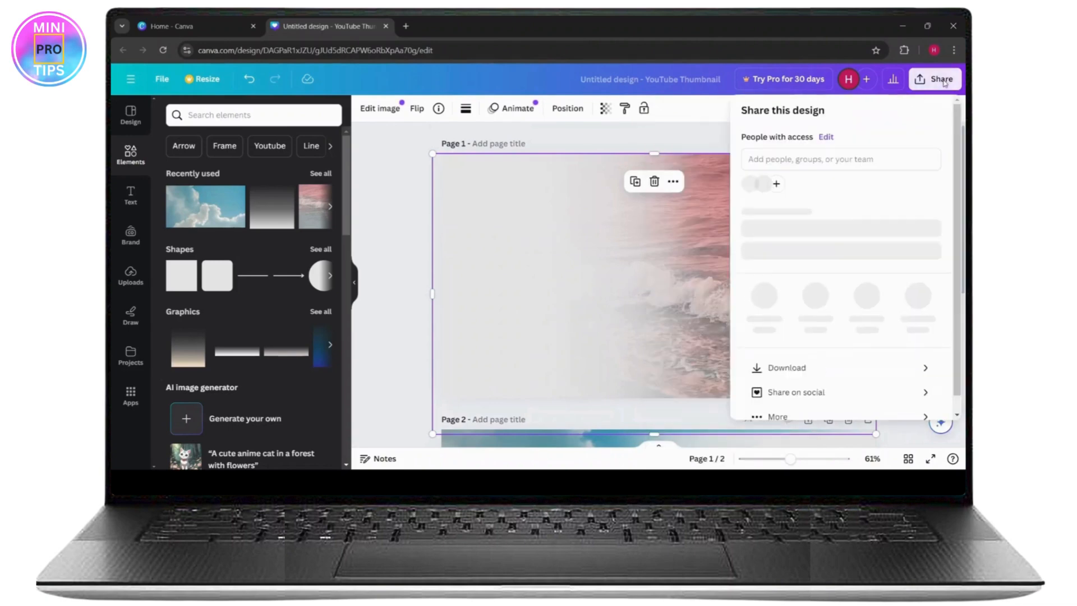
{"action": "left_click", "coordinate": [807, 376]}
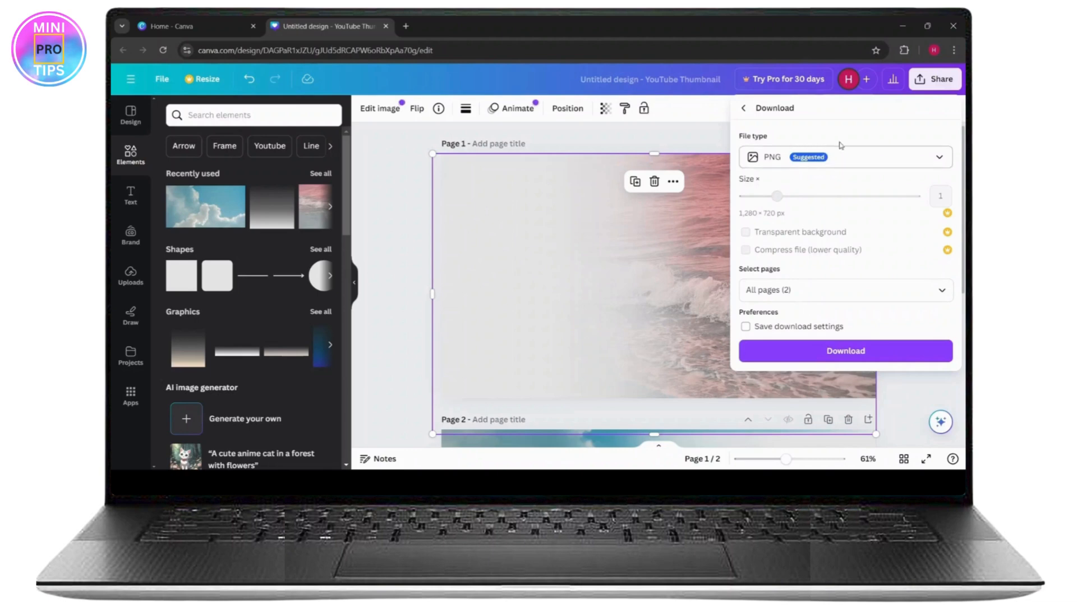
{"action": "left_click", "coordinate": [853, 152]}
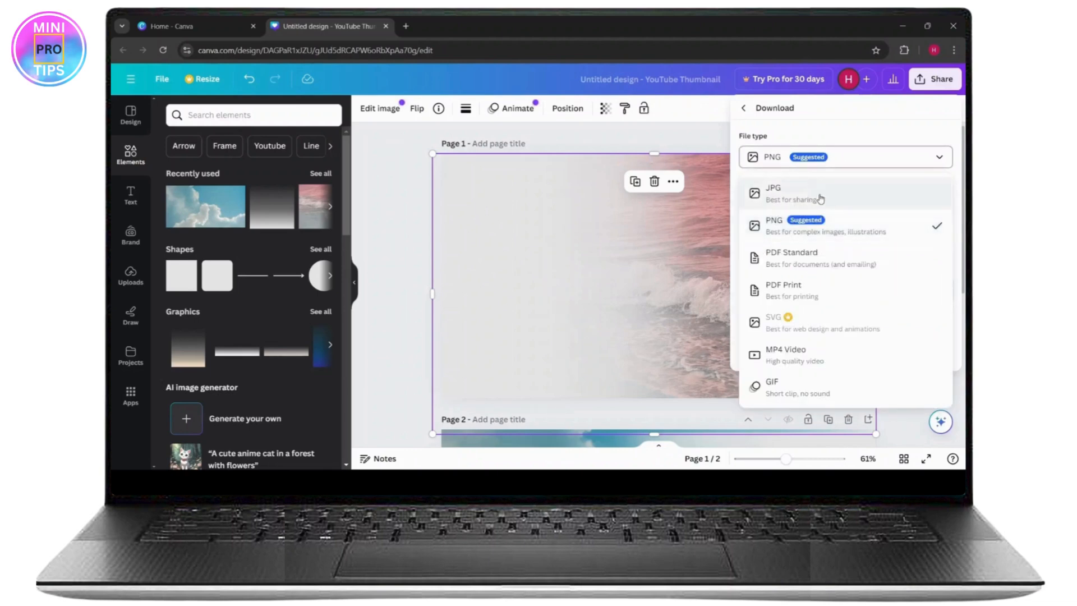
{"action": "left_click", "coordinate": [823, 201]}
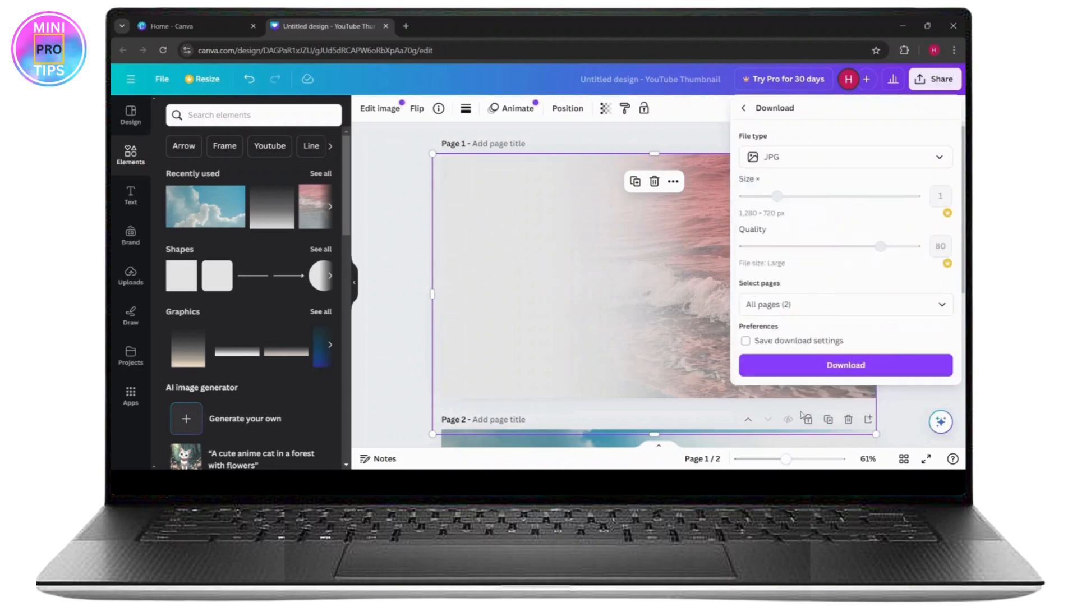
{"action": "left_click", "coordinate": [836, 369]}
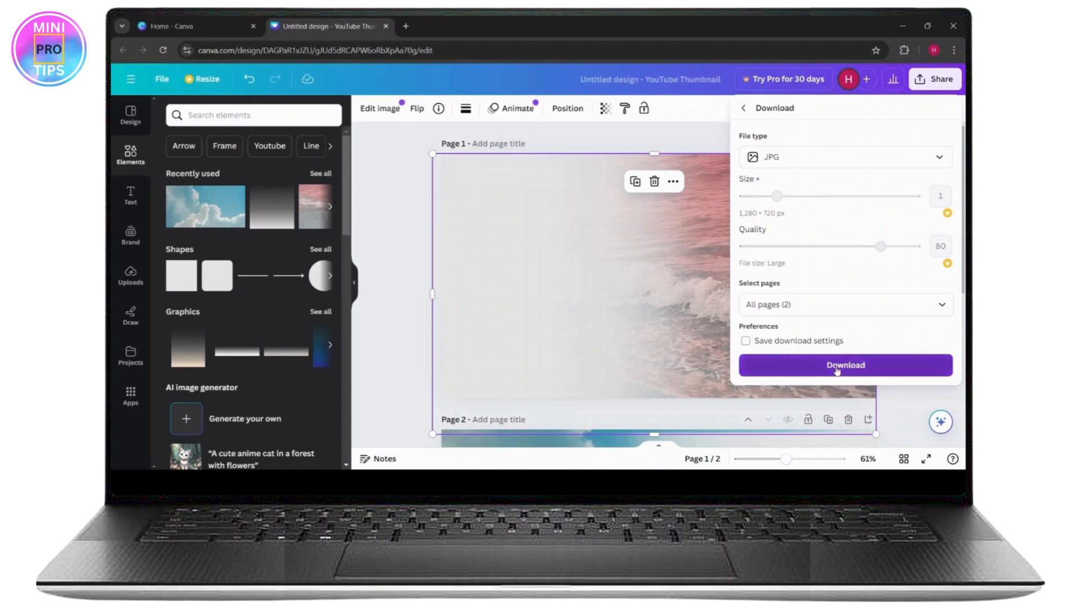
{"action": "left_click", "coordinate": [936, 173]}
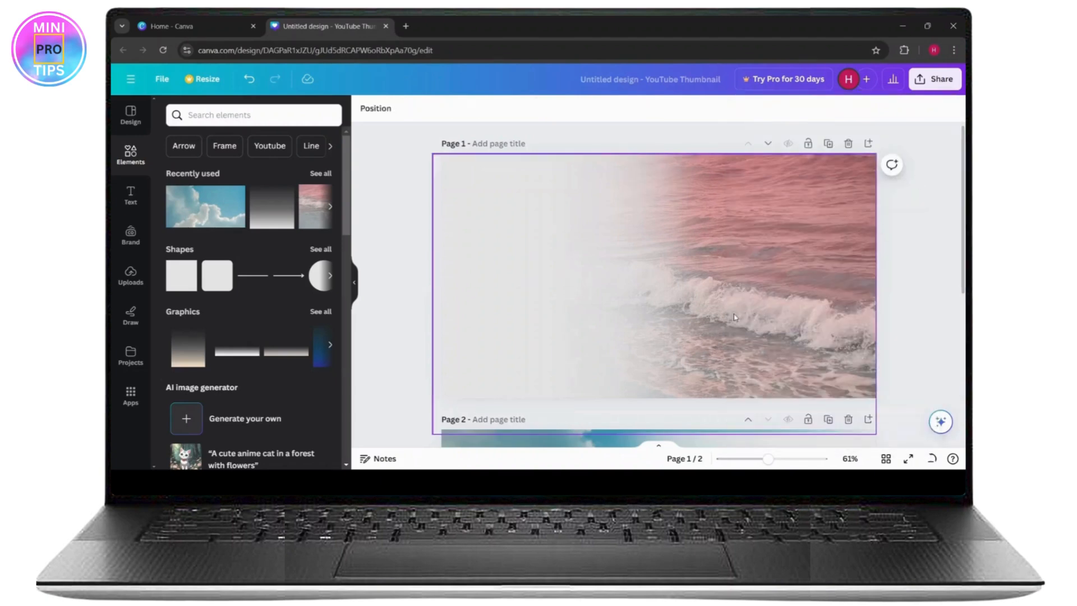
- Dismiss the download notice on page 2 and download the whole design once more as JPG
{"action": "scroll", "coordinate": [726, 314], "scroll_direction": "down", "scroll_amount": 5}
{"action": "right_click", "coordinate": [683, 334]}
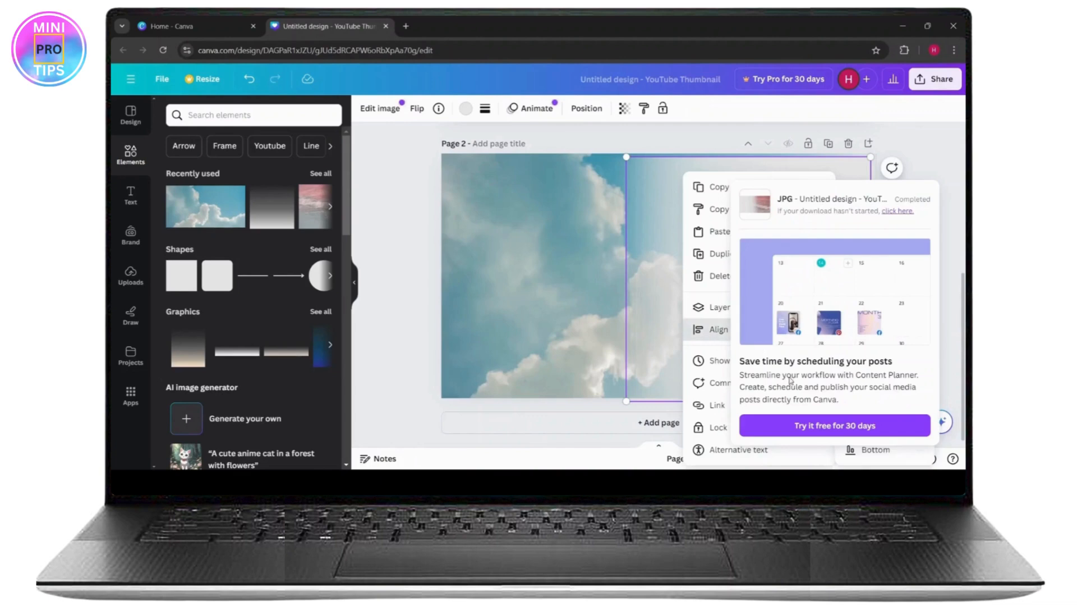
{"action": "left_click", "coordinate": [962, 142]}
{"action": "left_click", "coordinate": [671, 267]}
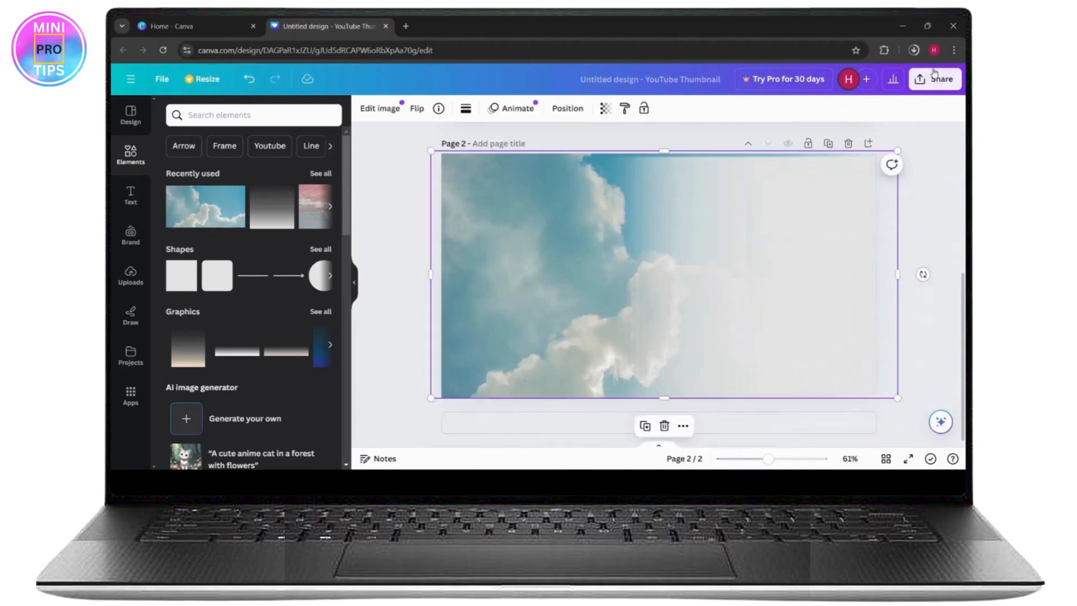
{"action": "left_click", "coordinate": [935, 79]}
{"action": "left_click", "coordinate": [808, 376]}
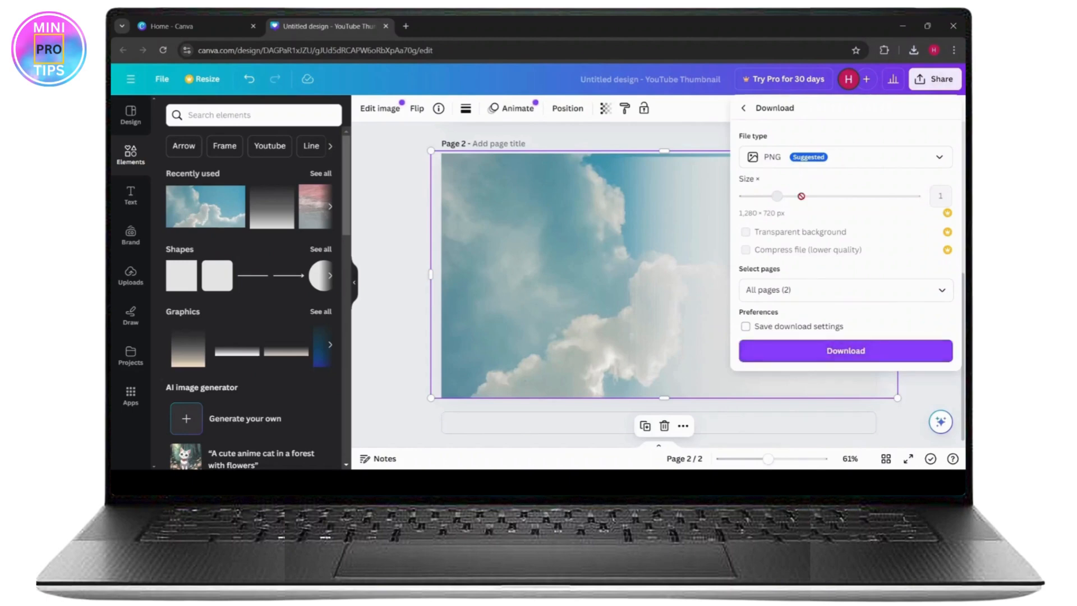
{"action": "left_click", "coordinate": [812, 163]}
{"action": "left_click", "coordinate": [803, 197]}
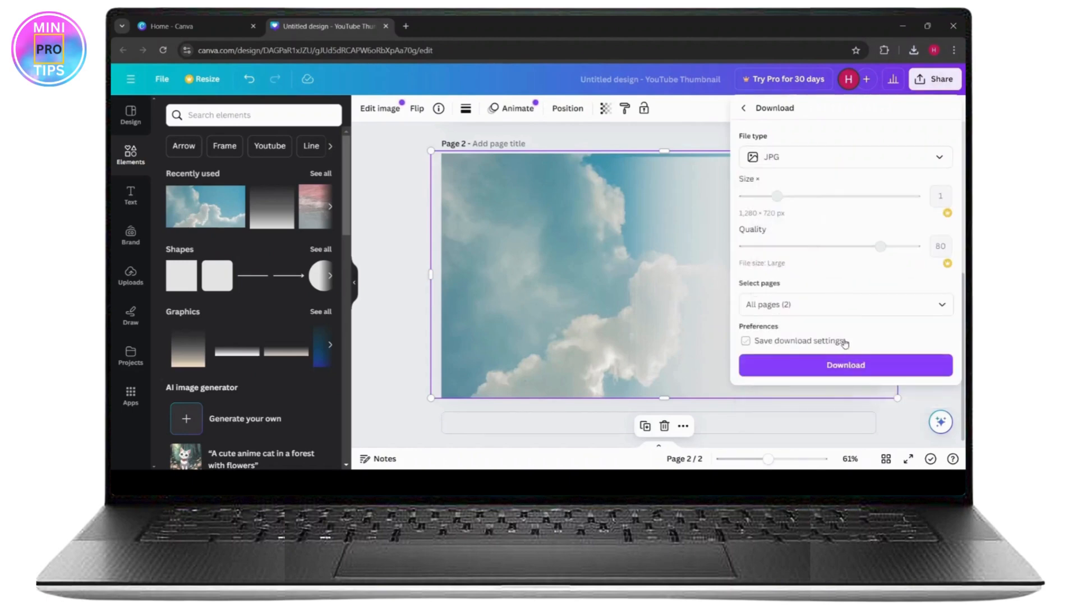
{"action": "left_click", "coordinate": [845, 365]}
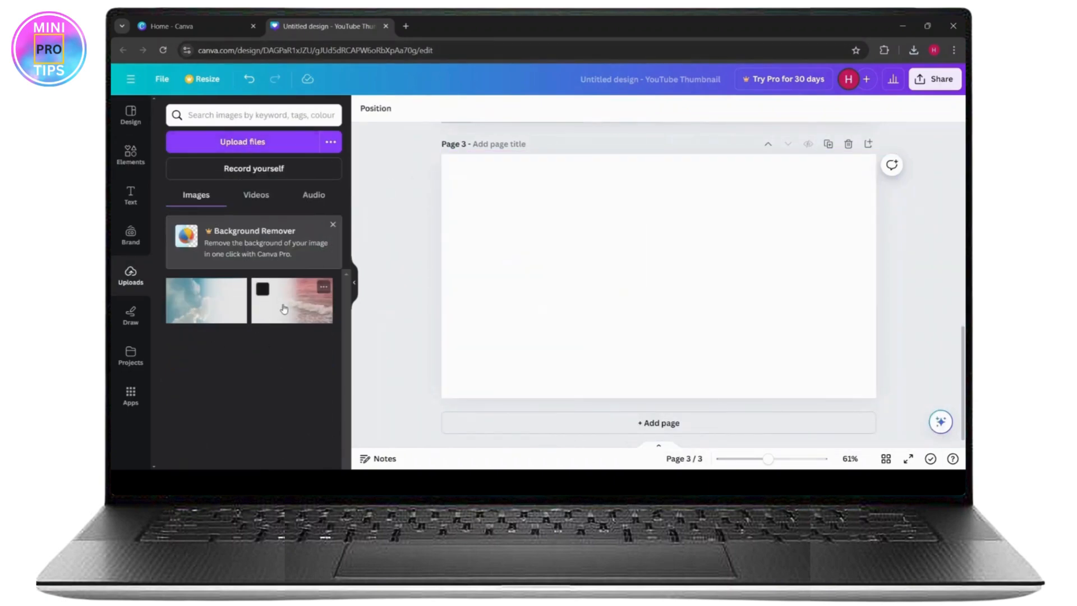
- Place the uploaded faded ocean image on page 3 and enlarge it to cover the page
{"action": "left_click_drag", "start_coordinate": [273, 305], "coordinate": [563, 236]}
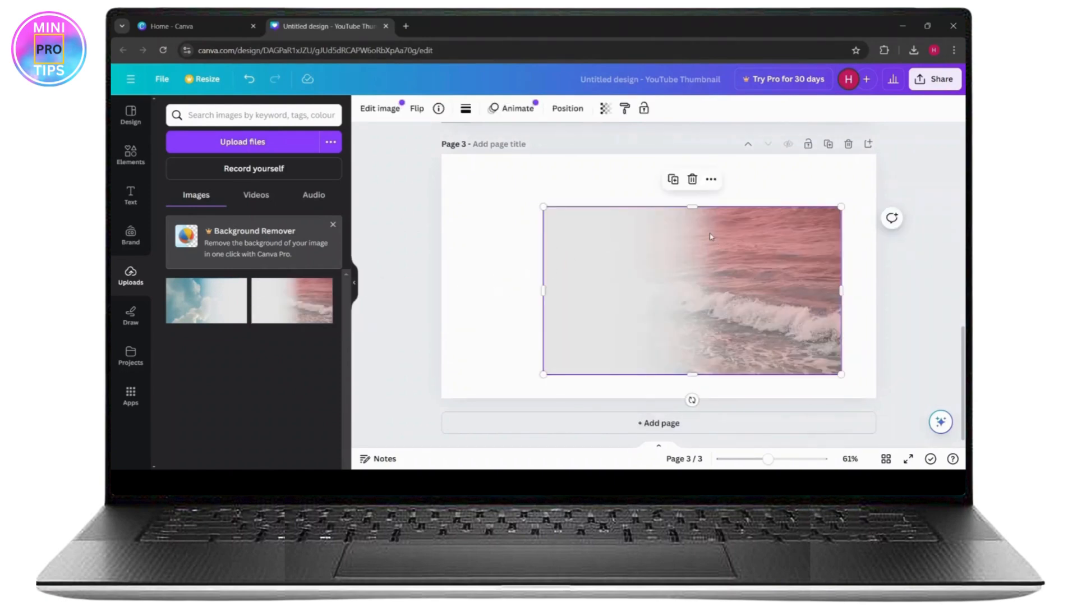
{"action": "mouse_move", "coordinate": [691, 204]}
{"action": "left_mouse_down"}
{"action": "mouse_move", "coordinate": [697, 156]}
{"action": "mouse_move", "coordinate": [693, 192]}
{"action": "left_mouse_up"}
{"action": "left_click_drag", "start_coordinate": [696, 253], "coordinate": [625, 208]}
{"action": "left_click_drag", "start_coordinate": [771, 330], "coordinate": [871, 416]}
{"action": "left_click_drag", "start_coordinate": [473, 397], "coordinate": [439, 418]}
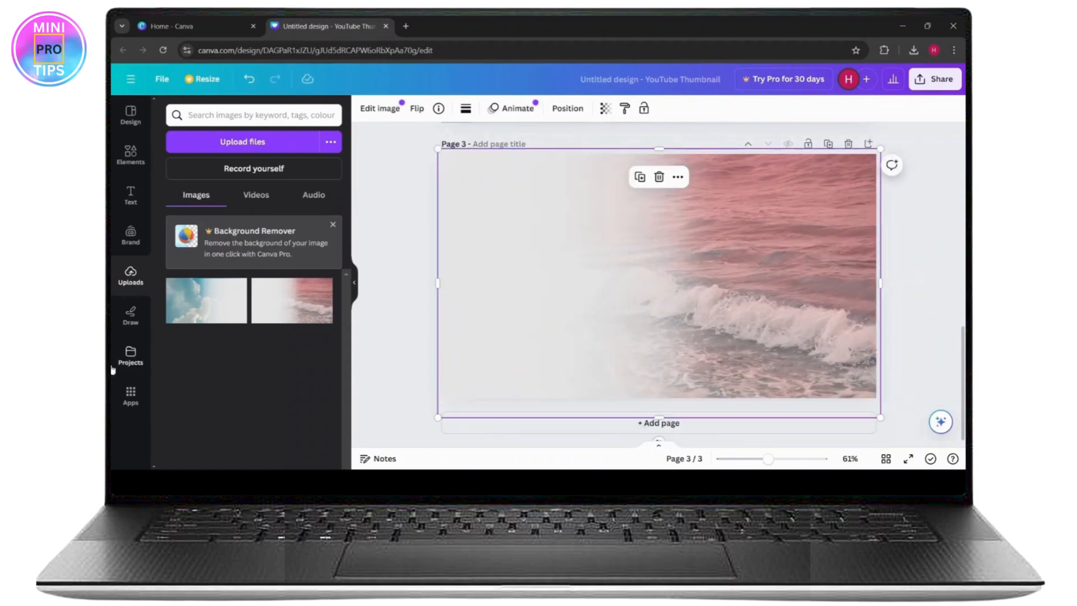
- Place the uploaded faded cloud image over the ocean image on page 3 and enlarge it to cover the page
{"action": "left_click_drag", "start_coordinate": [194, 297], "coordinate": [494, 338]}
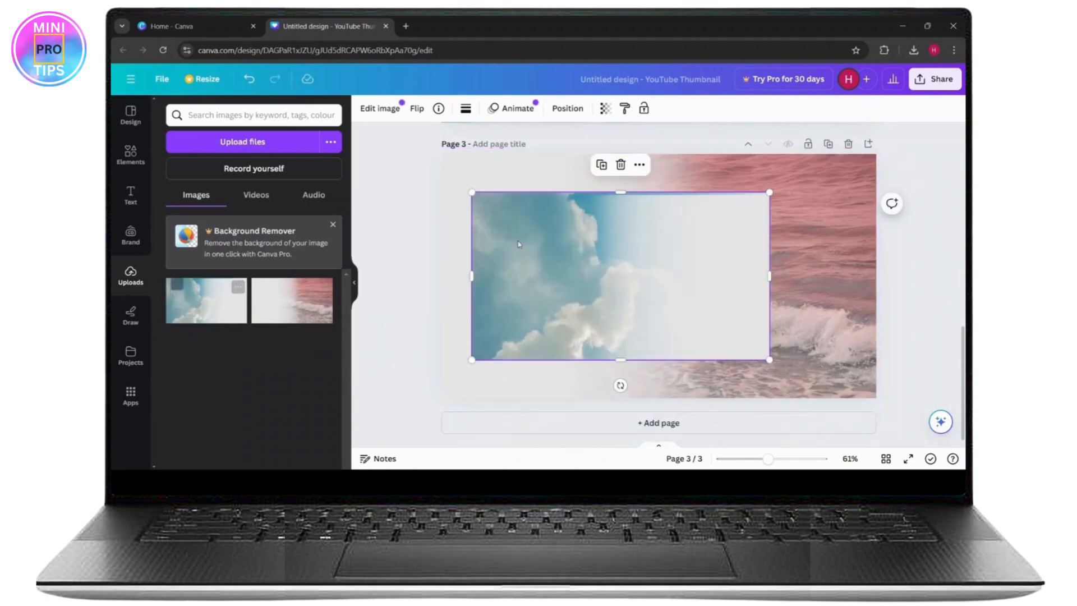
{"action": "left_click_drag", "start_coordinate": [771, 361], "coordinate": [856, 409]}
{"action": "left_click_drag", "start_coordinate": [472, 193], "coordinate": [427, 138]}
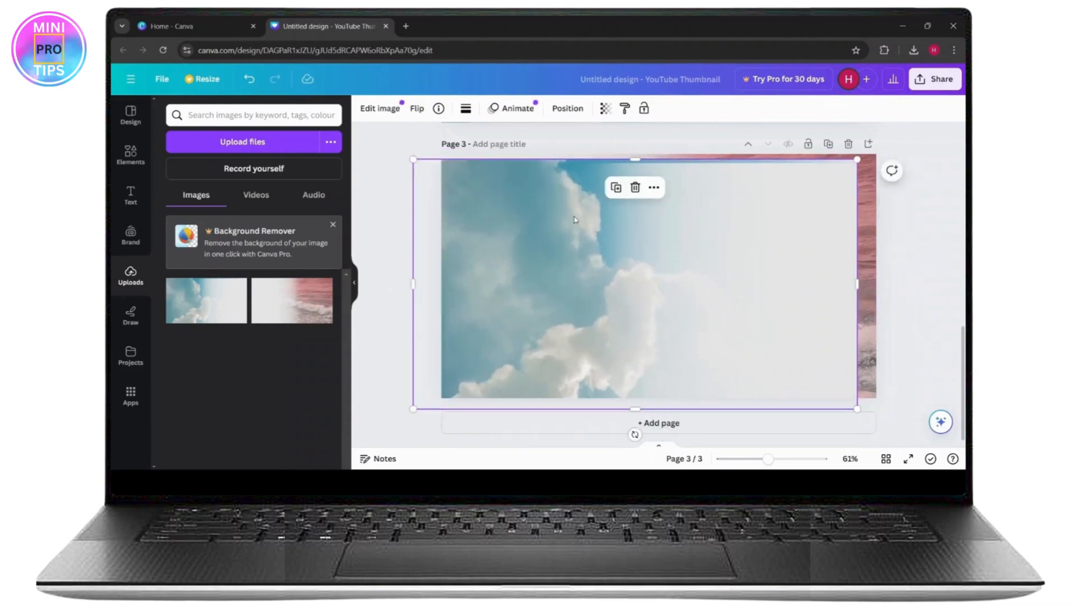
{"action": "left_click_drag", "start_coordinate": [666, 272], "coordinate": [660, 267]}
{"action": "left_click_drag", "start_coordinate": [850, 275], "coordinate": [876, 278]}
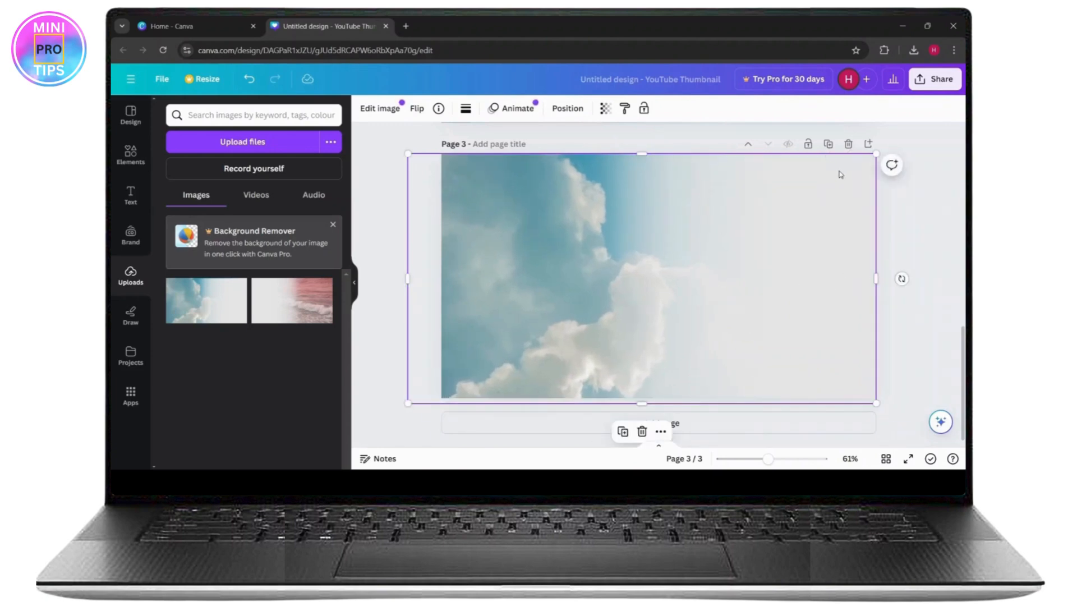
- Set the cloud image's transparency to 65 so the ocean image shows through
{"action": "left_click", "coordinate": [605, 108]}
{"action": "left_click_drag", "start_coordinate": [569, 154], "coordinate": [552, 195]}
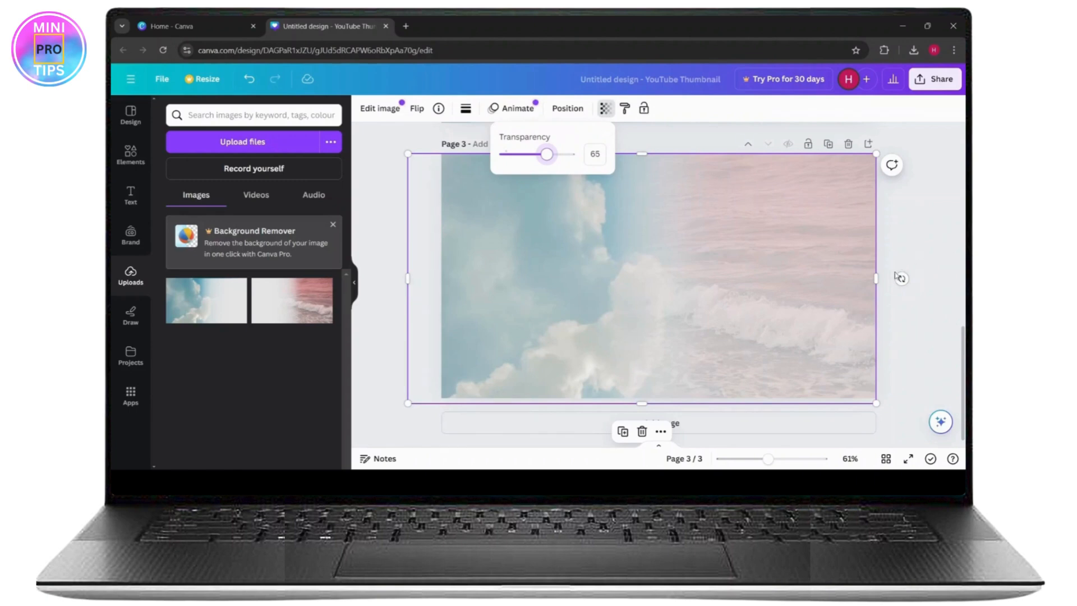
{"action": "key", "text": "Escape"}
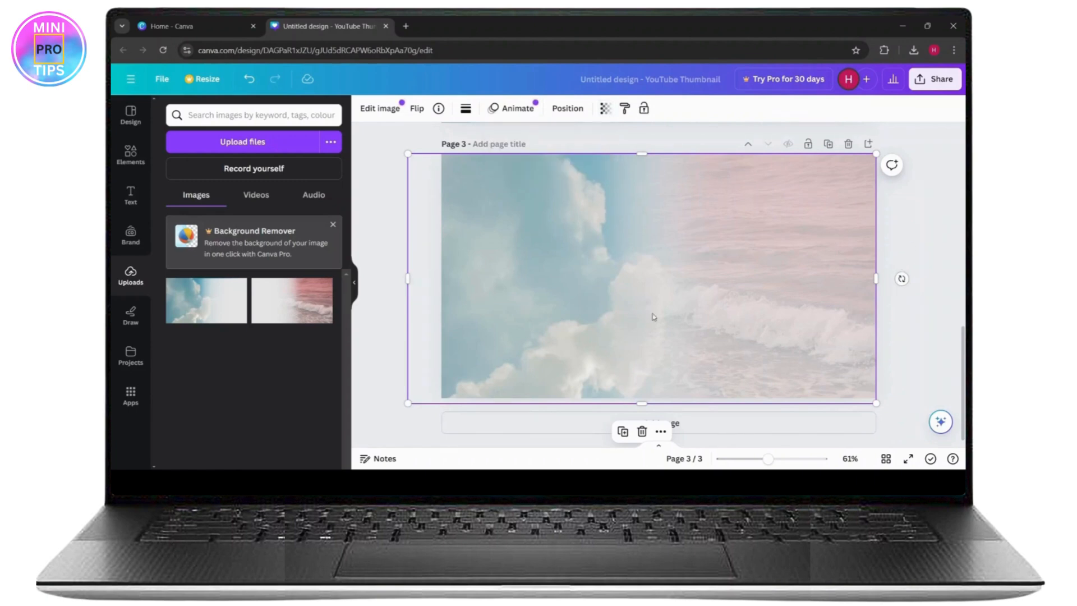
{"action": "right_click", "coordinate": [662, 287]}
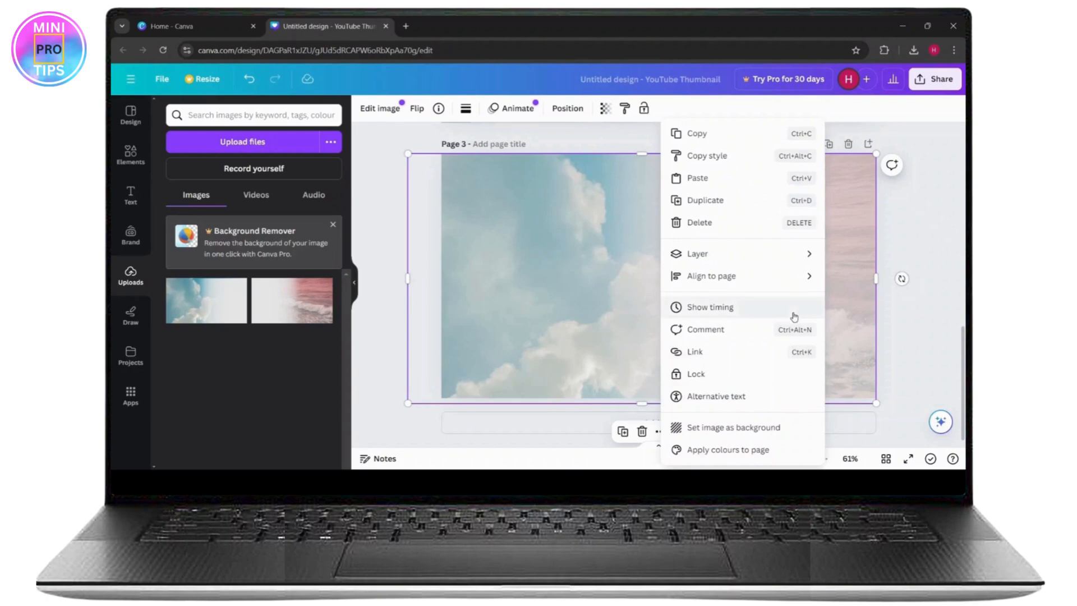
{"action": "key", "text": "Escape"}
- Download the design with the semi-transparent cloud image over the ocean image as JPG
{"action": "left_click", "coordinate": [935, 78]}
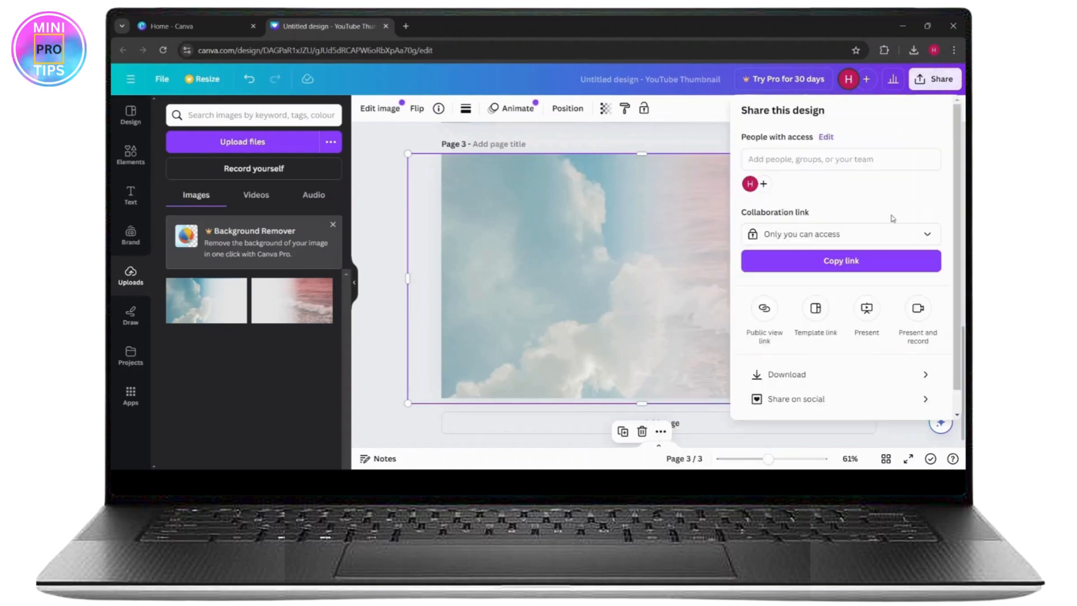
{"action": "left_click", "coordinate": [904, 373]}
{"action": "left_click", "coordinate": [827, 163]}
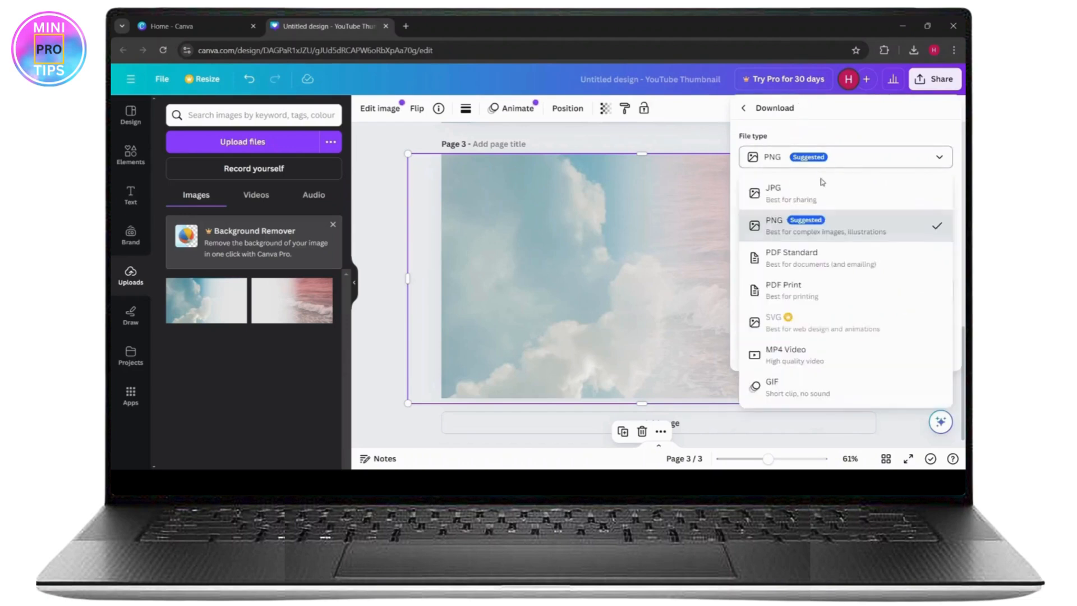
{"action": "left_click", "coordinate": [785, 187]}
{"action": "left_click", "coordinate": [830, 365]}
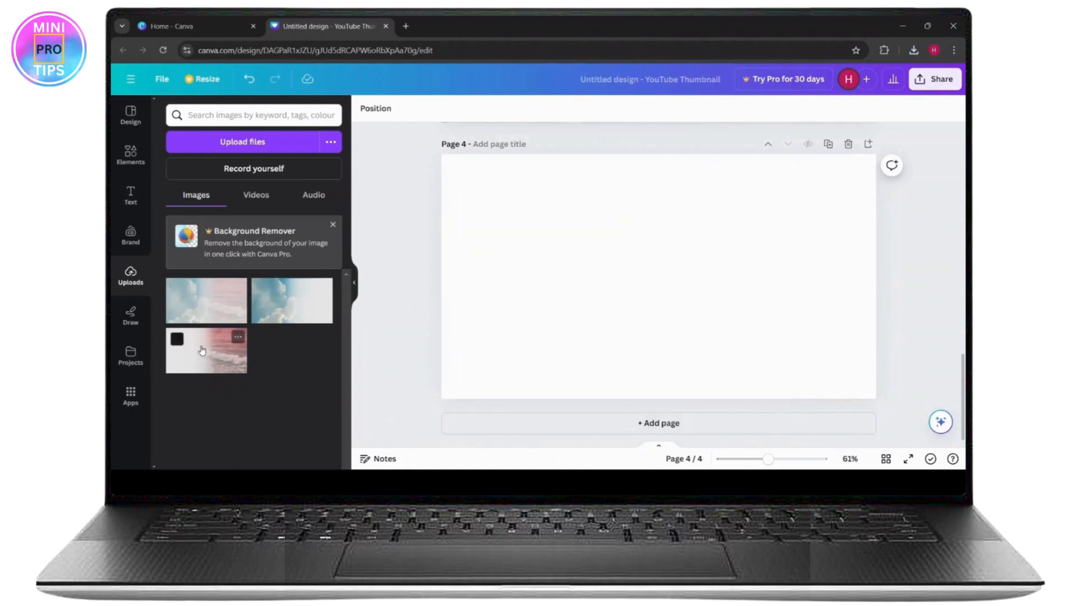
- Place the uploaded blended cloud-and-ocean image on page 4 and enlarge it to cover the page
{"action": "left_click_drag", "start_coordinate": [191, 298], "coordinate": [553, 208]}
{"action": "left_click_drag", "start_coordinate": [812, 350], "coordinate": [879, 387]}
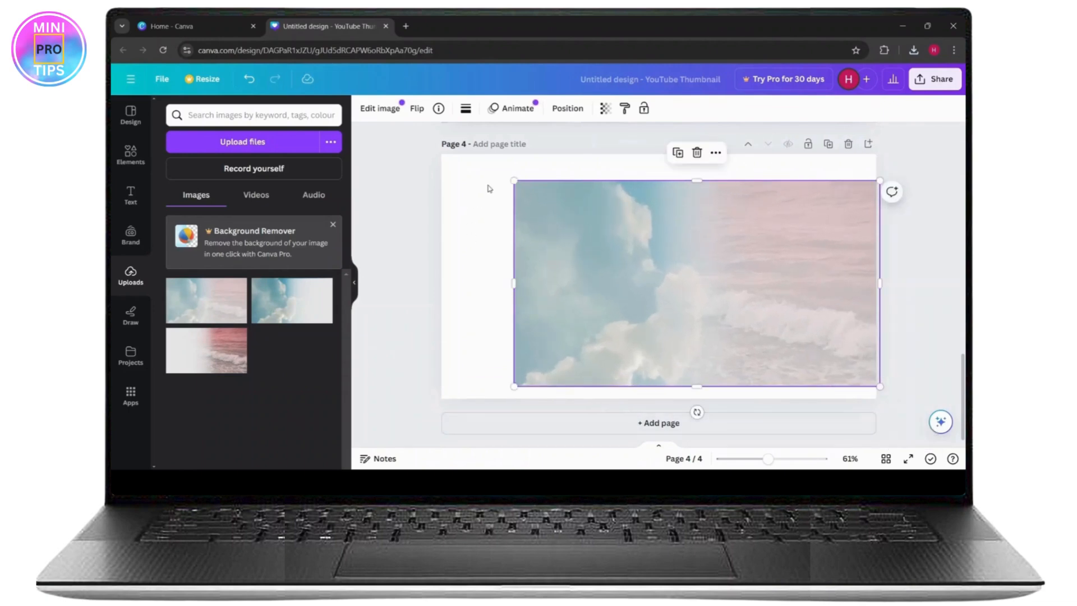
{"action": "left_click_drag", "start_coordinate": [512, 180], "coordinate": [461, 151]}
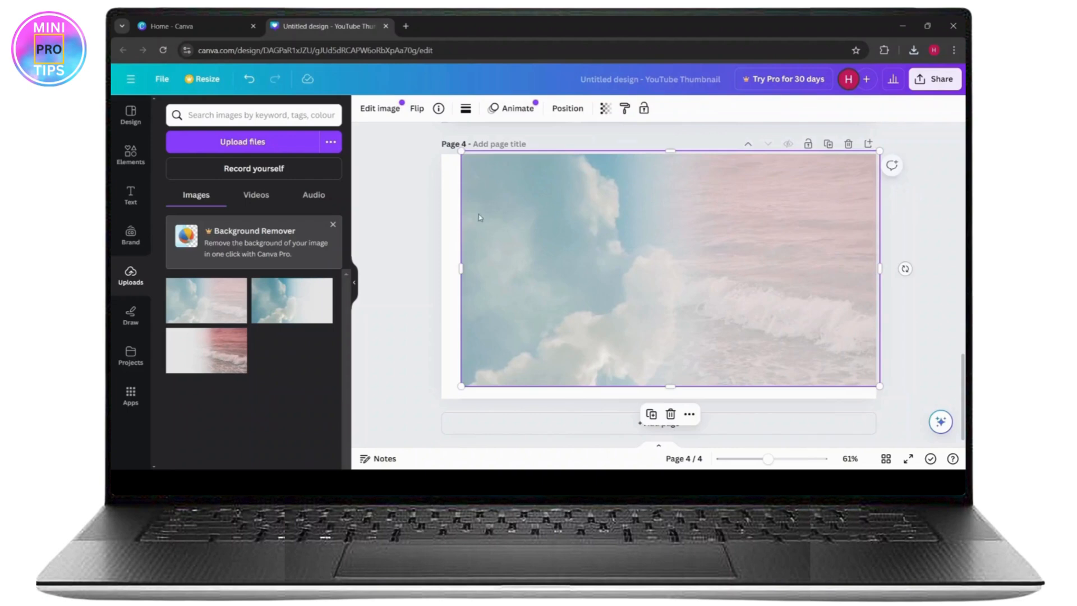
{"action": "left_click_drag", "start_coordinate": [462, 268], "coordinate": [441, 270]}
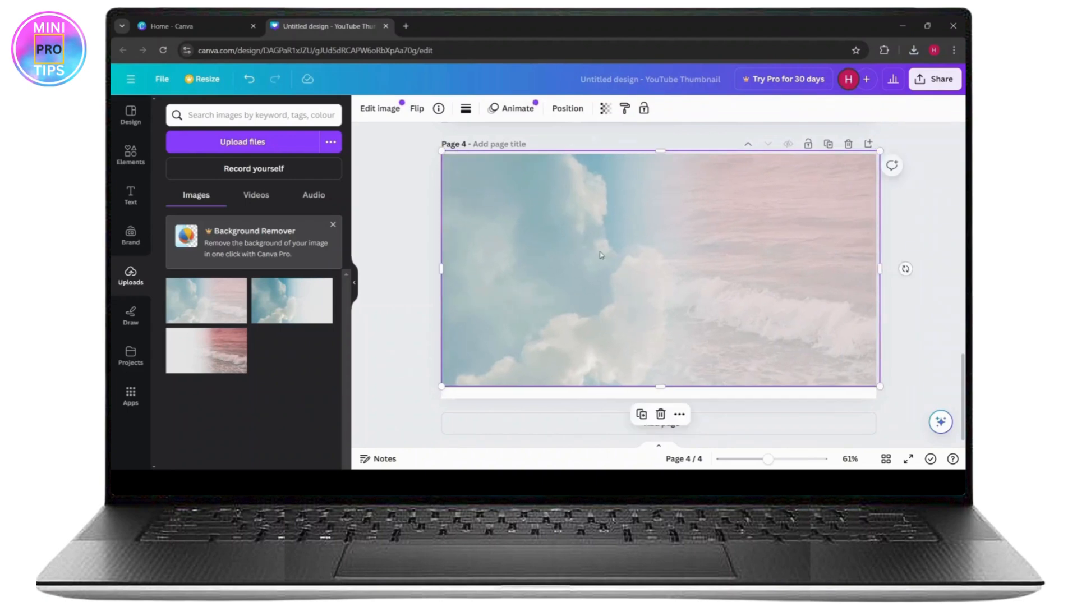
{"action": "mouse_move", "coordinate": [645, 241]}
{"action": "left_mouse_down"}
{"action": "mouse_move", "coordinate": [656, 246]}
{"action": "mouse_move", "coordinate": [644, 242]}
{"action": "left_mouse_up"}
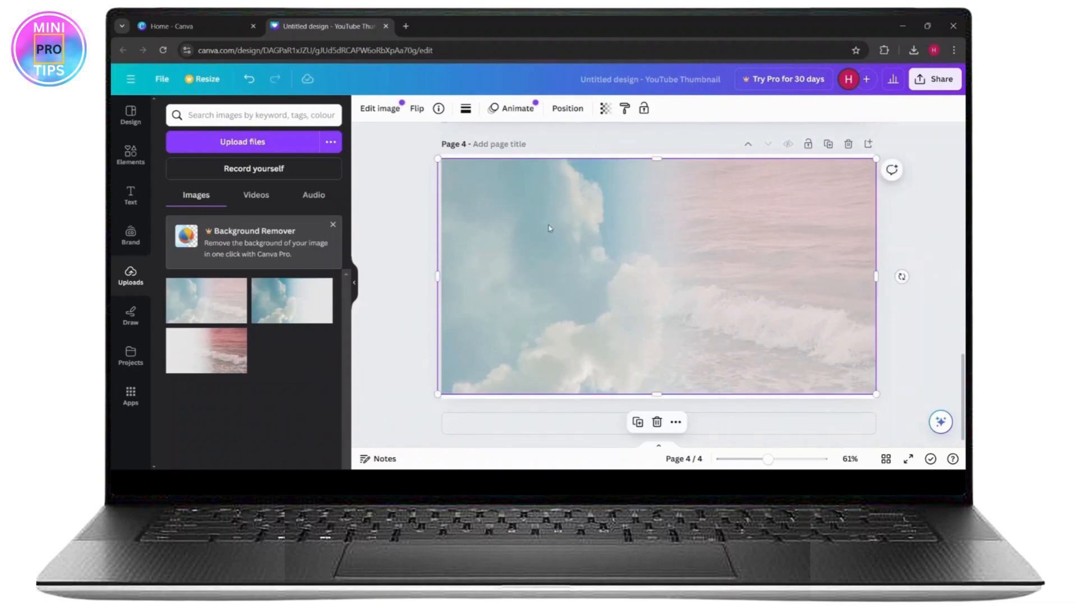
- Adjust the blended image's light: brightness -19, contrast 38, highlights 20 and shadows -13
{"action": "left_click", "coordinate": [392, 109]}
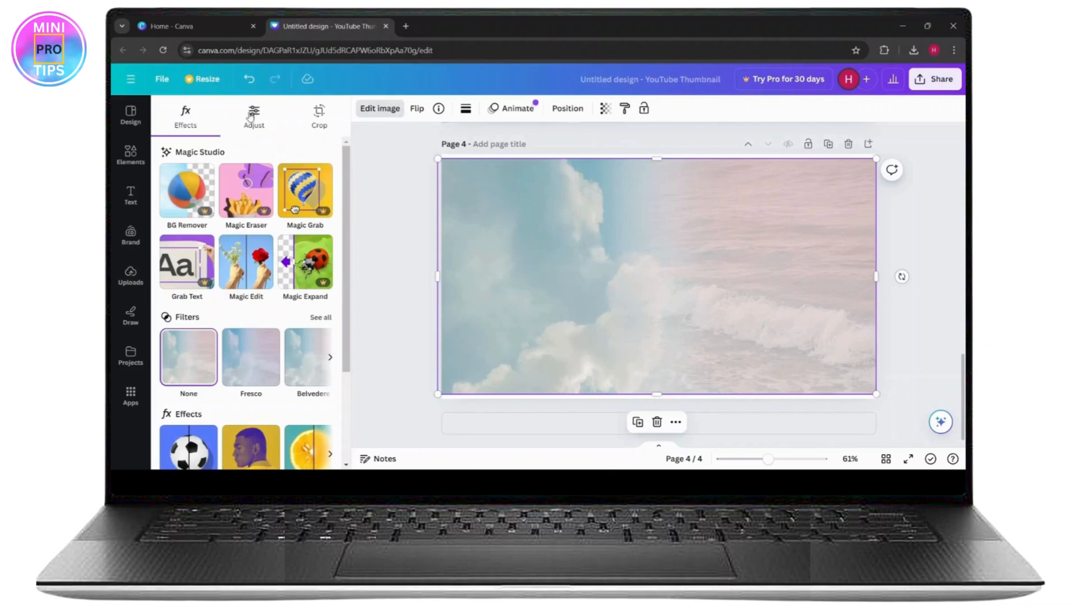
{"action": "left_click", "coordinate": [268, 134]}
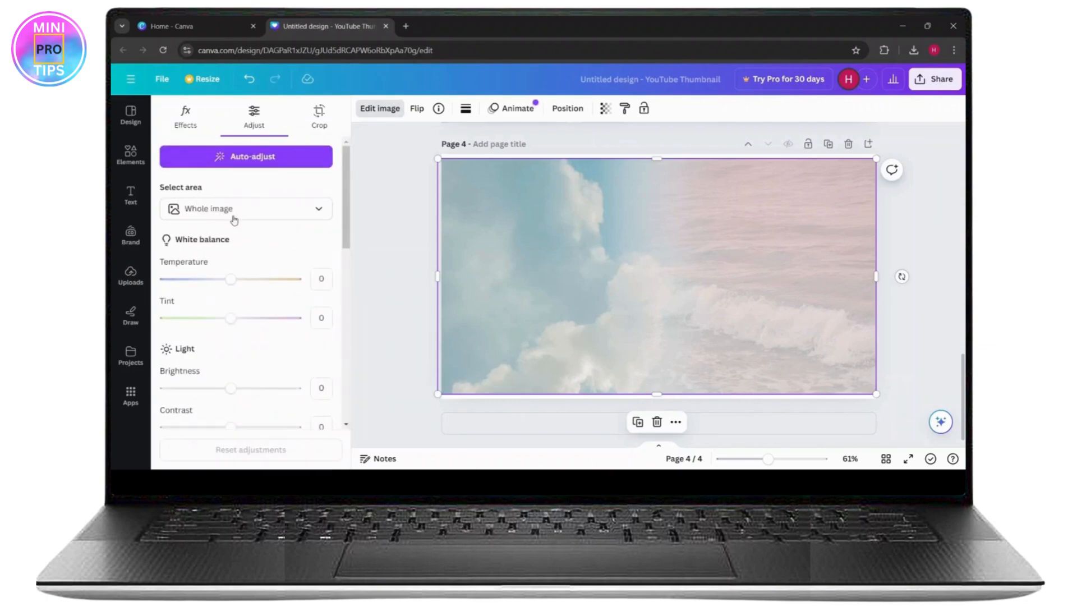
{"action": "scroll", "coordinate": [231, 221], "scroll_direction": "down", "scroll_amount": 4}
{"action": "scroll", "coordinate": [240, 238], "scroll_direction": "up", "scroll_amount": 2}
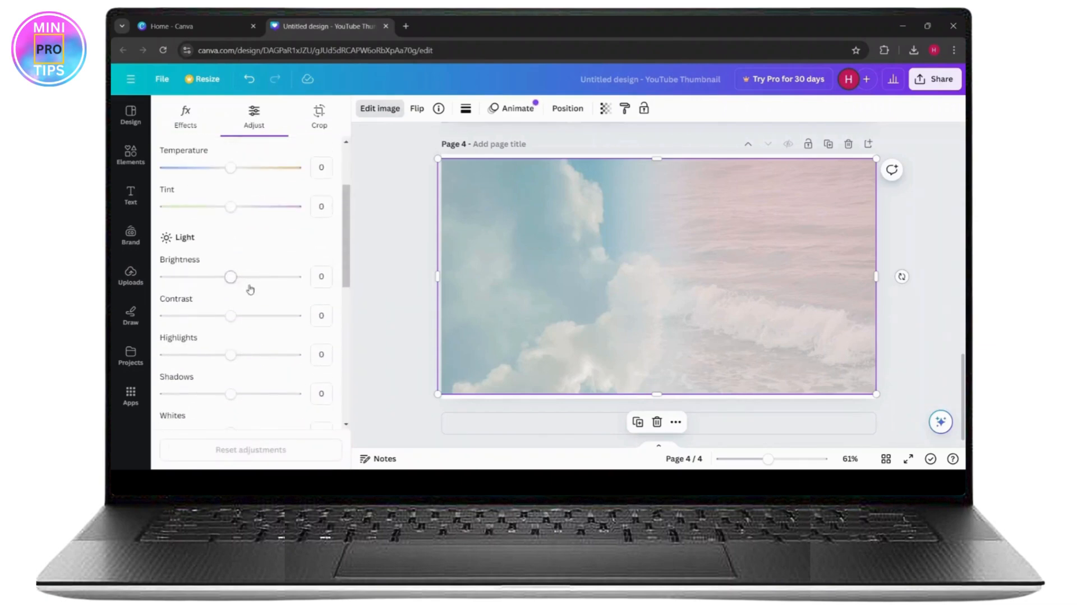
{"action": "left_click_drag", "start_coordinate": [235, 279], "coordinate": [244, 371]}
{"action": "scroll", "coordinate": [236, 359], "scroll_direction": "down", "scroll_amount": 2}
{"action": "mouse_move", "coordinate": [230, 317]}
{"action": "left_mouse_down"}
{"action": "mouse_move", "coordinate": [293, 318]}
{"action": "mouse_move", "coordinate": [174, 319]}
{"action": "mouse_move", "coordinate": [222, 330]}
{"action": "left_mouse_up"}
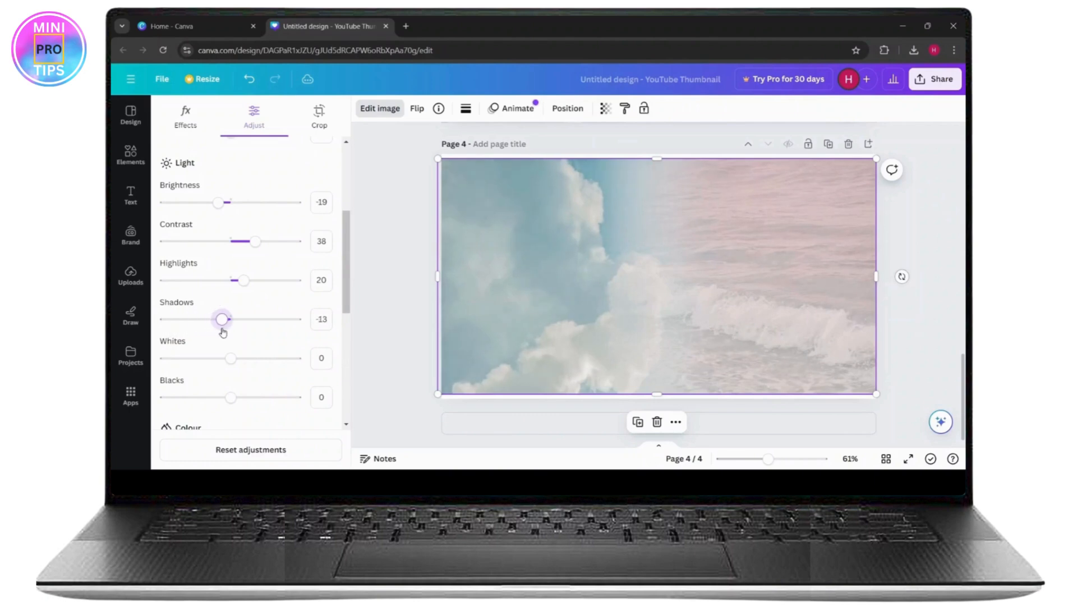
- Set the blended image's saturation to 100 and its vibrance to 14
{"action": "scroll", "coordinate": [219, 314], "scroll_direction": "down", "scroll_amount": 4}
{"action": "left_click_drag", "start_coordinate": [237, 286], "coordinate": [296, 284]}
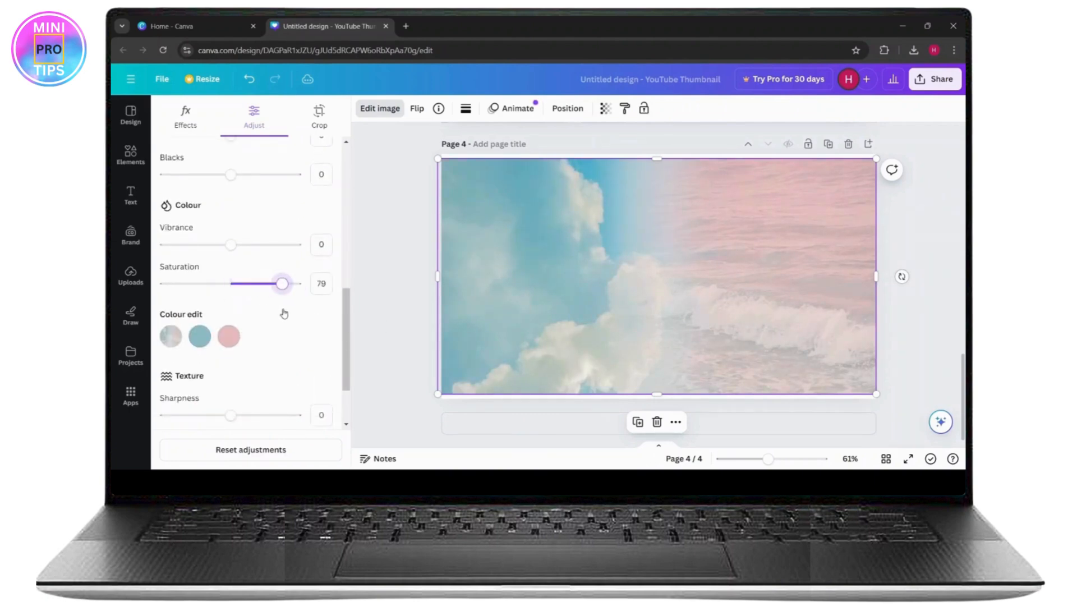
{"action": "scroll", "coordinate": [218, 284], "scroll_direction": "up", "scroll_amount": 3}
{"action": "mouse_move", "coordinate": [230, 357]}
{"action": "left_mouse_down"}
{"action": "mouse_move", "coordinate": [291, 354]}
{"action": "mouse_move", "coordinate": [216, 355]}
{"action": "mouse_move", "coordinate": [240, 356]}
{"action": "left_mouse_up"}
- Darken the blended image to a brightness of -46 and set its temperature to 1
{"action": "scroll", "coordinate": [240, 288], "scroll_direction": "up", "scroll_amount": 3}
{"action": "left_click_drag", "start_coordinate": [240, 288], "coordinate": [204, 290]}
{"action": "left_click_drag", "start_coordinate": [230, 168], "coordinate": [232, 203]}
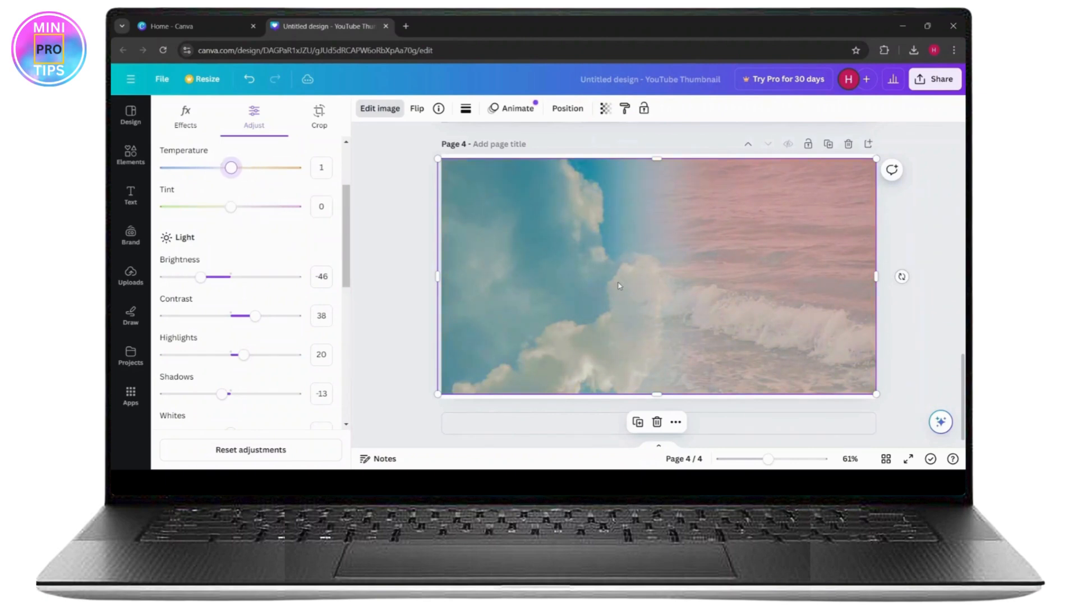
- Rebalance the blended image's colour with saturation at 57 and vibrance at 58
{"action": "scroll", "coordinate": [291, 308], "scroll_direction": "down", "scroll_amount": 3}
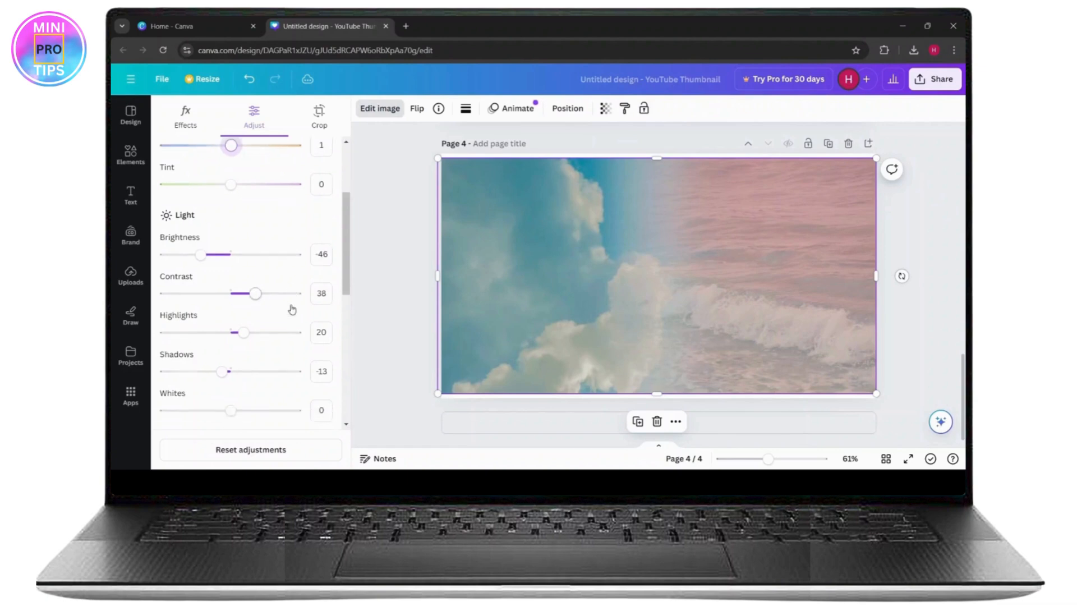
{"action": "scroll", "coordinate": [283, 305], "scroll_direction": "up", "scroll_amount": 2}
{"action": "scroll", "coordinate": [272, 281], "scroll_direction": "up", "scroll_amount": 3}
{"action": "scroll", "coordinate": [230, 243], "scroll_direction": "down", "scroll_amount": 5}
{"action": "scroll", "coordinate": [250, 303], "scroll_direction": "down", "scroll_amount": 3}
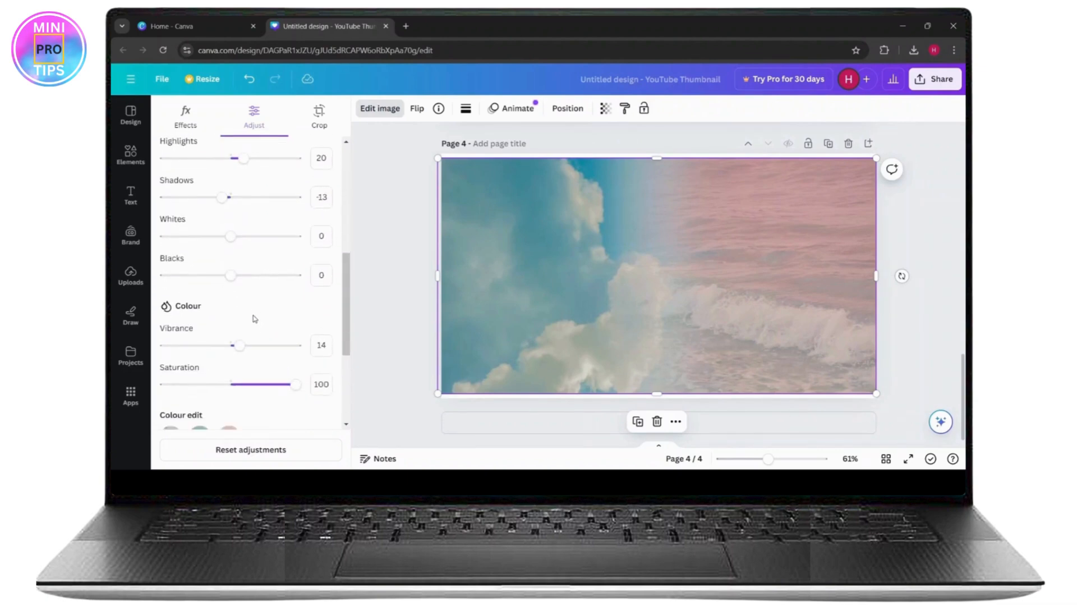
{"action": "left_click_drag", "start_coordinate": [295, 287], "coordinate": [270, 295]}
{"action": "left_click_drag", "start_coordinate": [242, 247], "coordinate": [267, 290]}
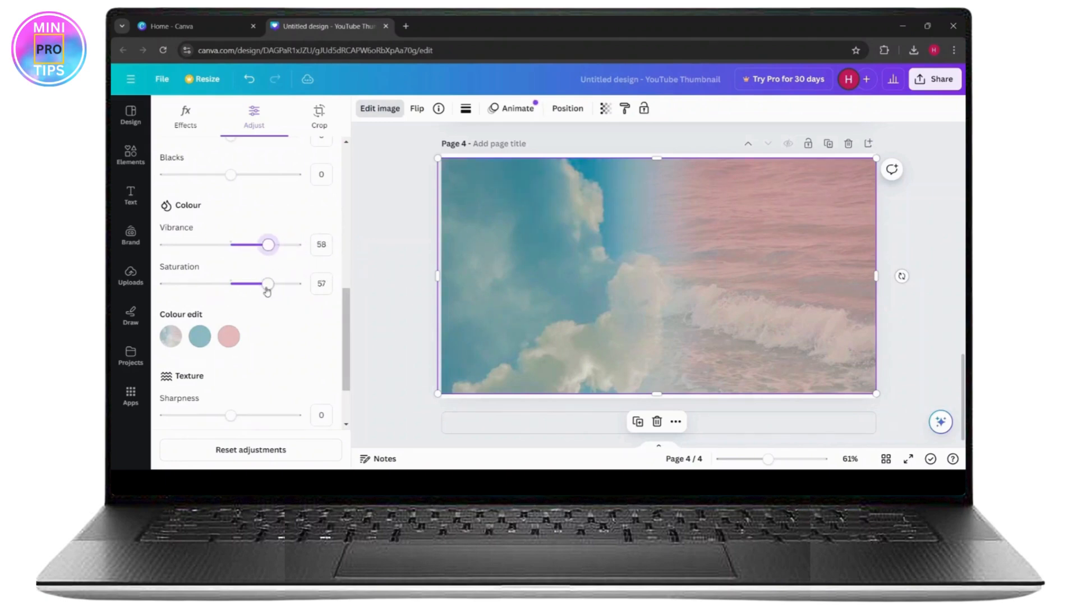
- Set the blended image's highlights to 26 and contrast to 100, and close the image adjustments
{"action": "scroll", "coordinate": [266, 275], "scroll_direction": "up", "scroll_amount": 4}
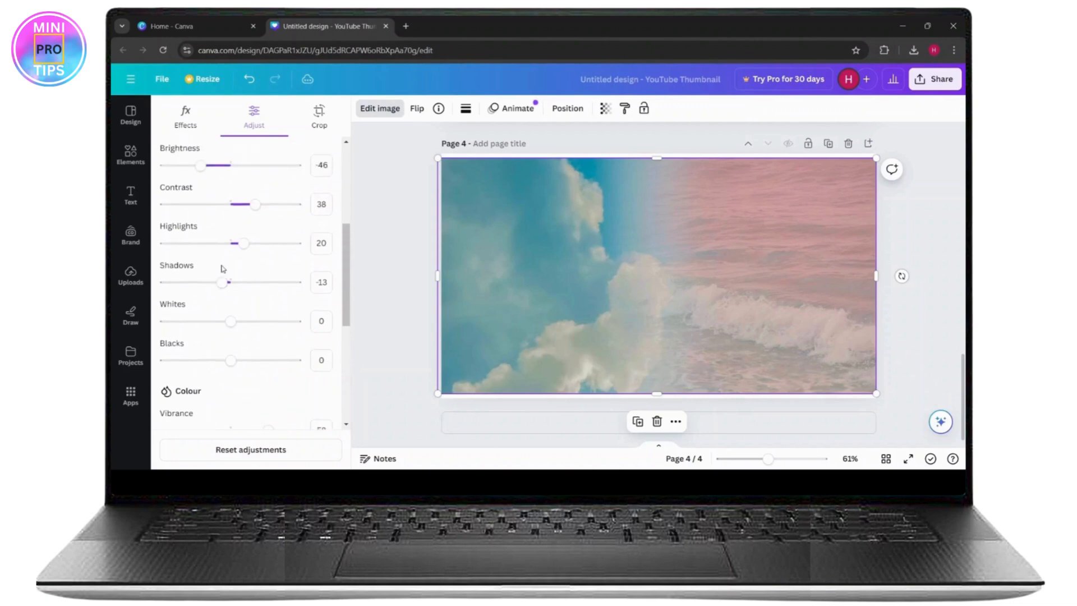
{"action": "mouse_move", "coordinate": [243, 245]}
{"action": "left_mouse_down"}
{"action": "mouse_move", "coordinate": [202, 257]}
{"action": "mouse_move", "coordinate": [246, 246]}
{"action": "left_mouse_up"}
{"action": "scroll", "coordinate": [239, 253], "scroll_direction": "up", "scroll_amount": 3}
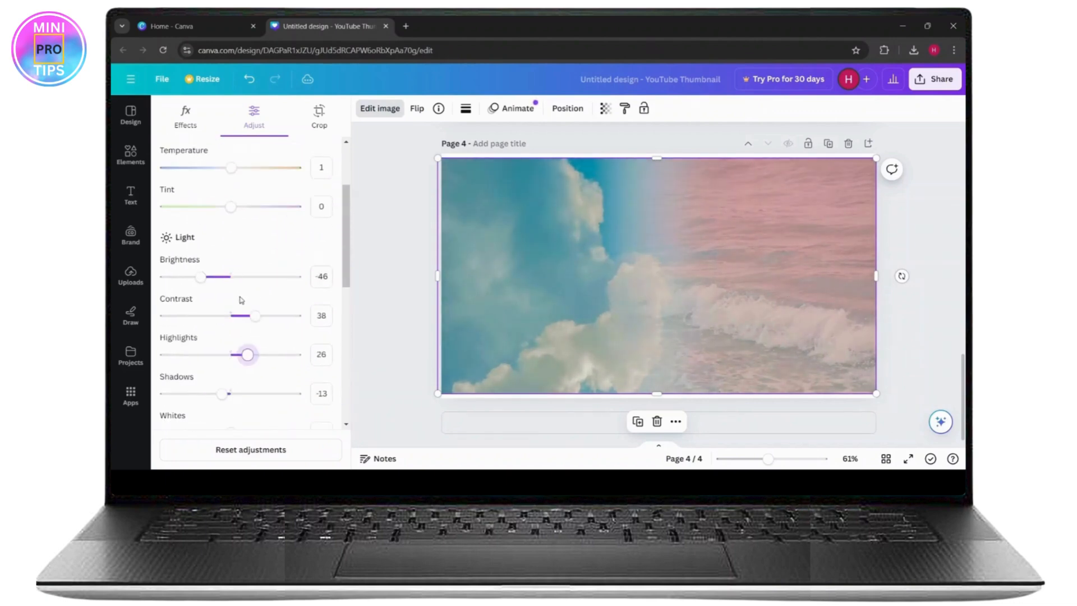
{"action": "left_click_drag", "start_coordinate": [252, 316], "coordinate": [381, 343]}
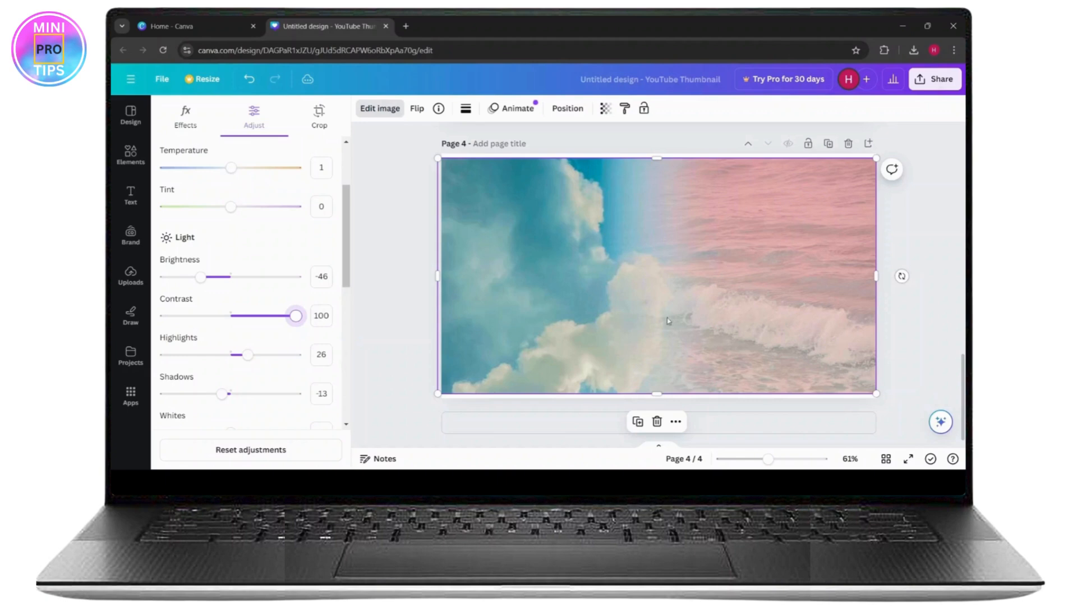
{"action": "left_click", "coordinate": [914, 222]}
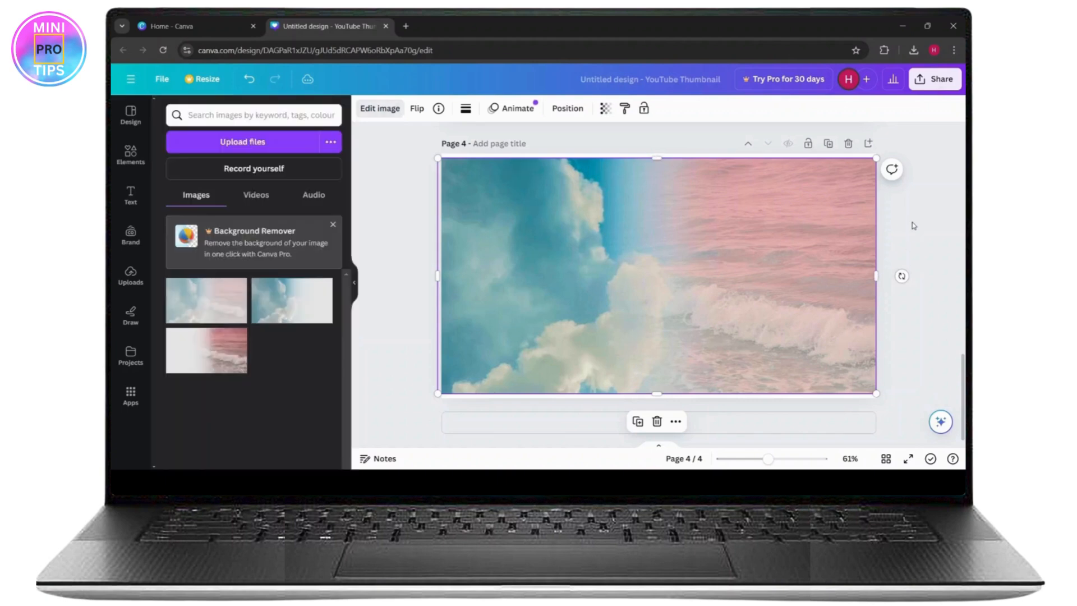